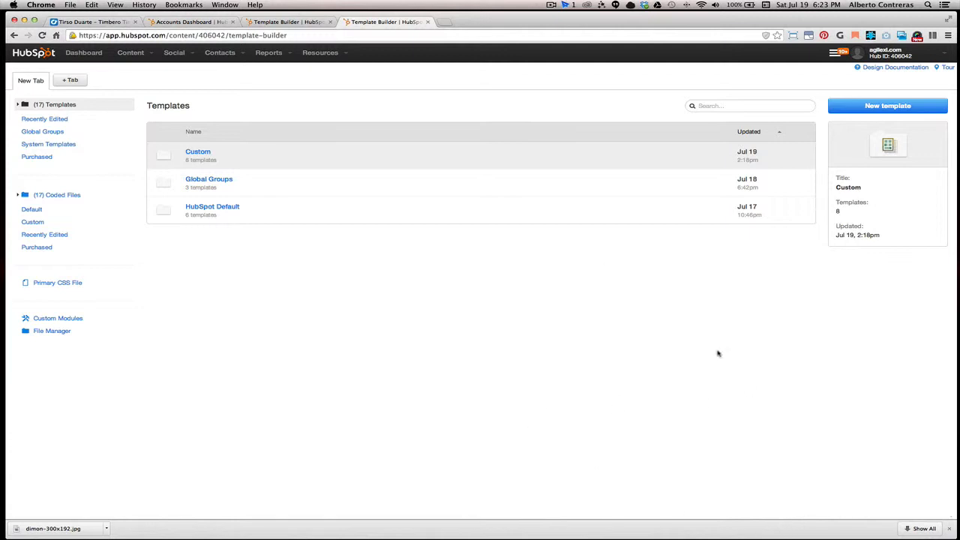
# Open the Design Manager and create a new page template using the Template Builder
pyautogui.click(152, 56)
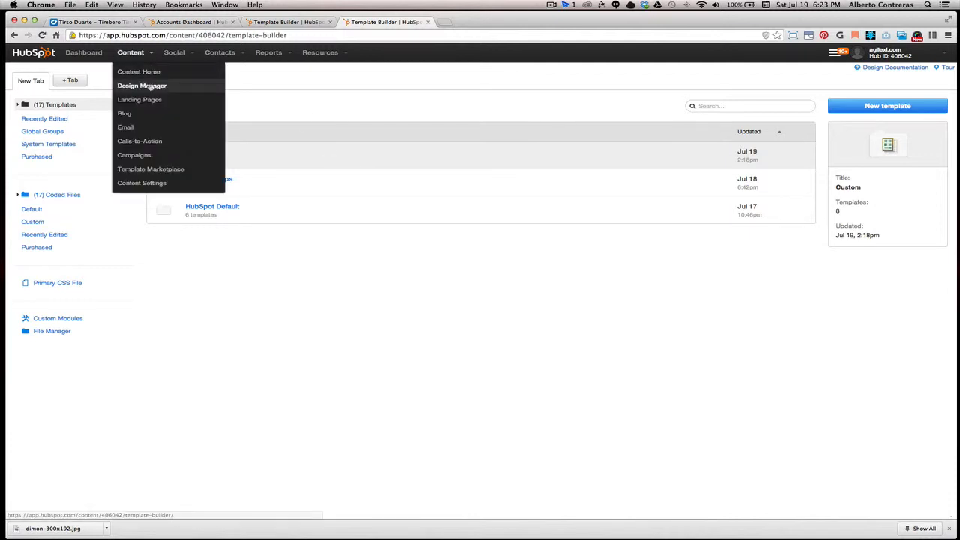
pyautogui.click(141, 86)
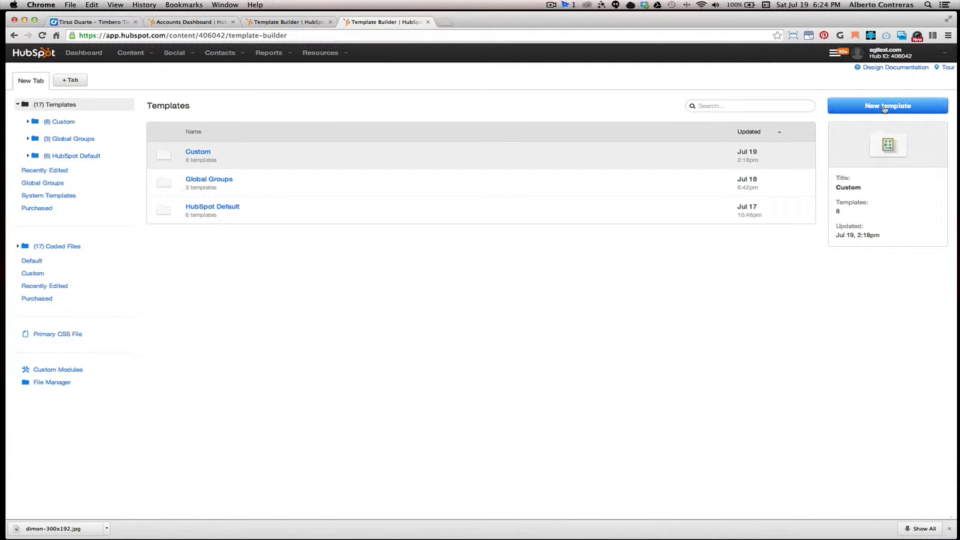
pyautogui.click(886, 107)
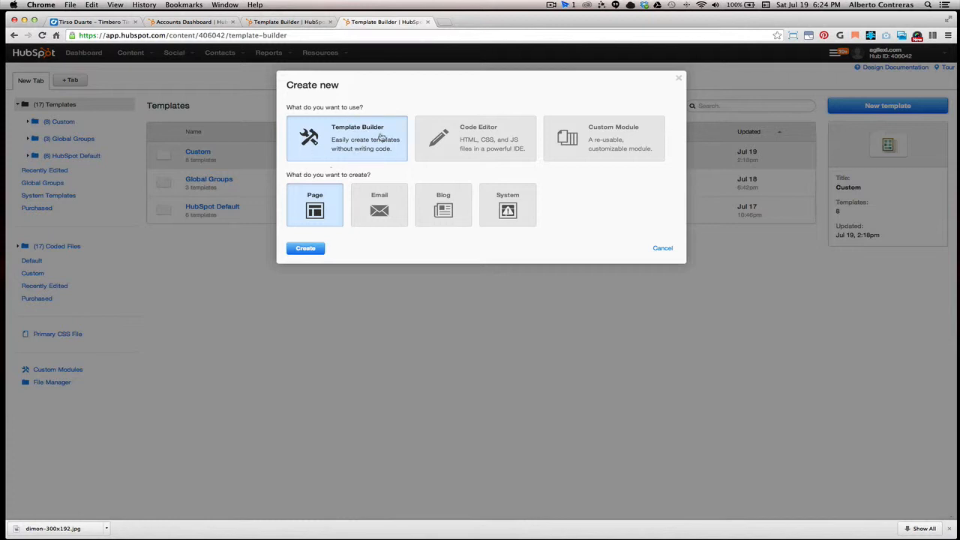
pyautogui.click(308, 249)
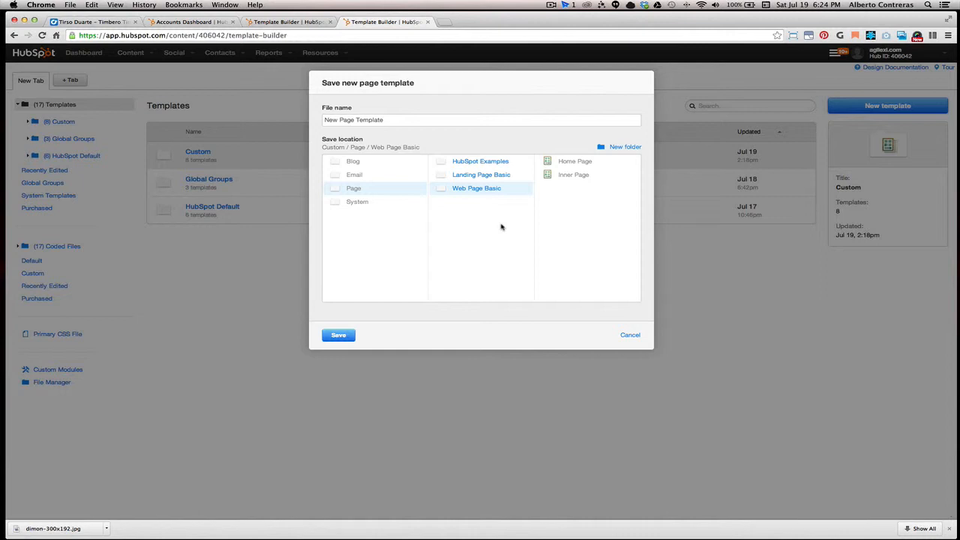
# Save the new page template as quick-offer-templ in the Landing Page Basic folder
pyautogui.click(441, 178)
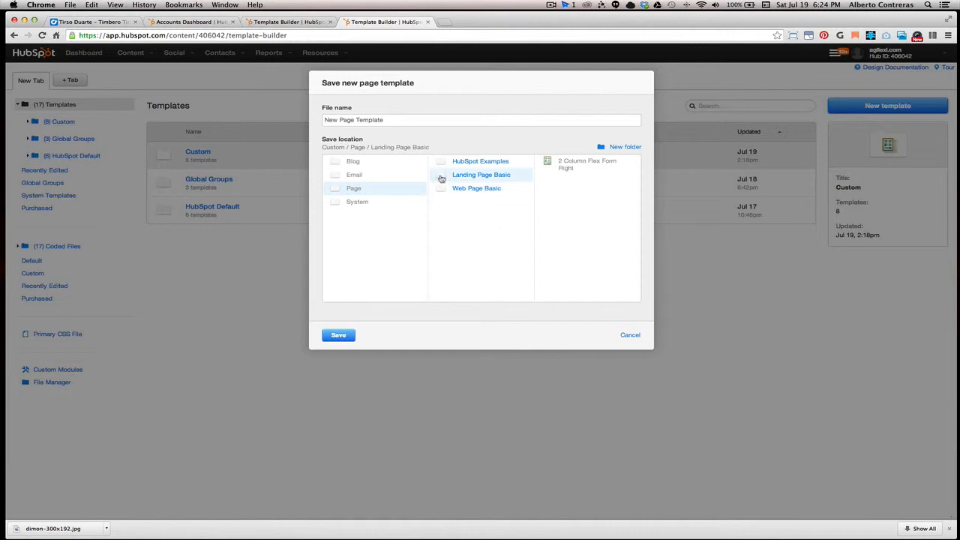
pyautogui.moveTo(388, 120); pyautogui.dragTo(309, 118)
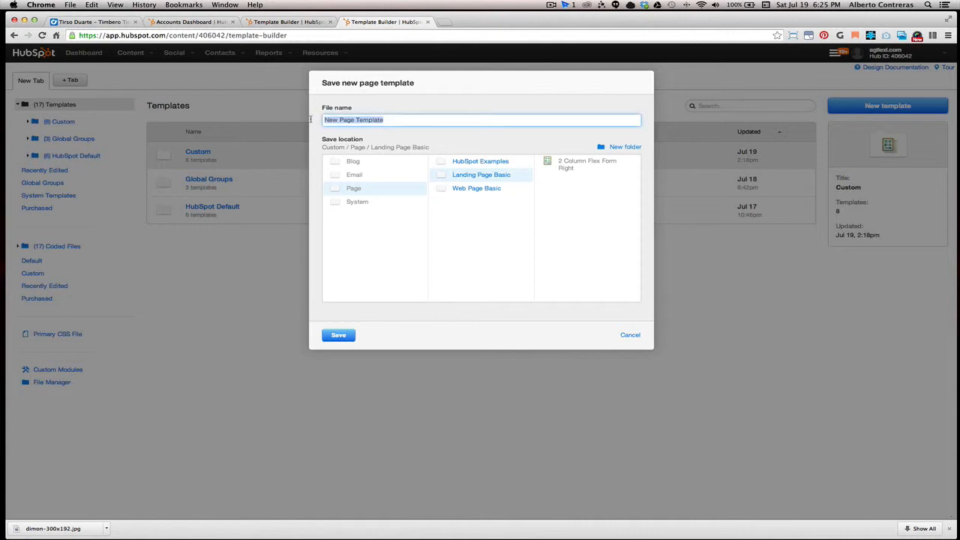
pyautogui.write('q0')
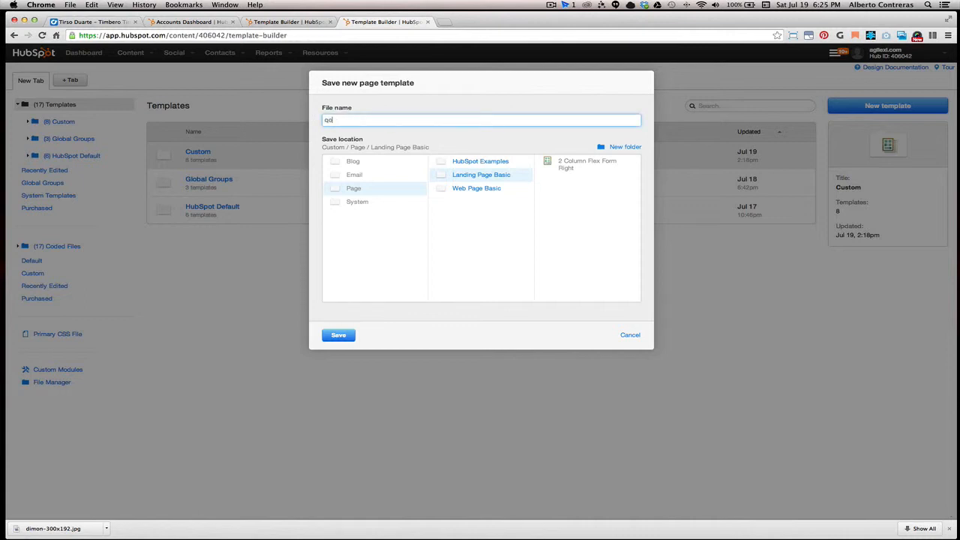
pyautogui.write('l')
pyautogui.press('BackSpace')
pyautogui.press('BackSpace')
pyautogui.press('BackSpace')
pyautogui.write('quick-og')
pyautogui.press('BackSpace')
pyautogui.write('ffer')
pyautogui.click(343, 338)
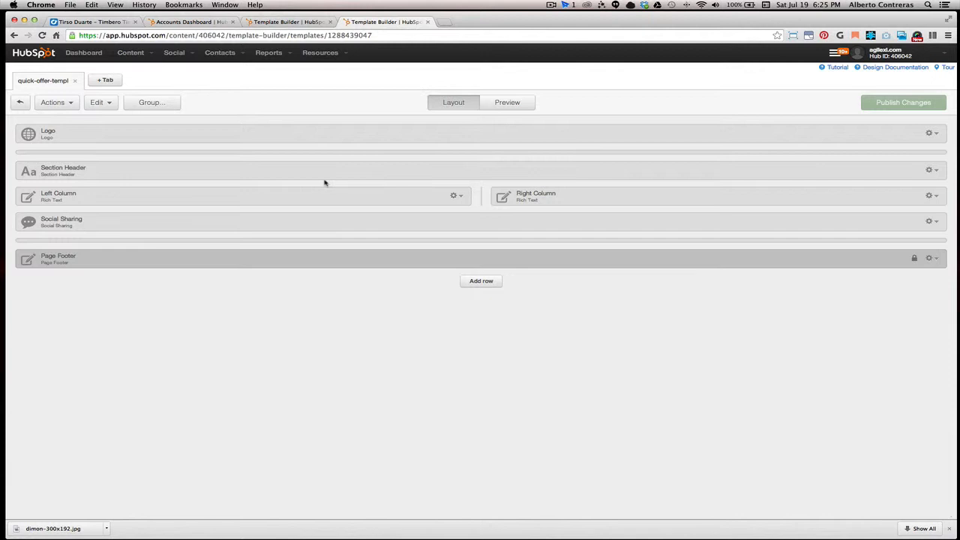
# Delete the Logo and Section Header modules from the quick-offer-templ layout
pyautogui.click(935, 133)
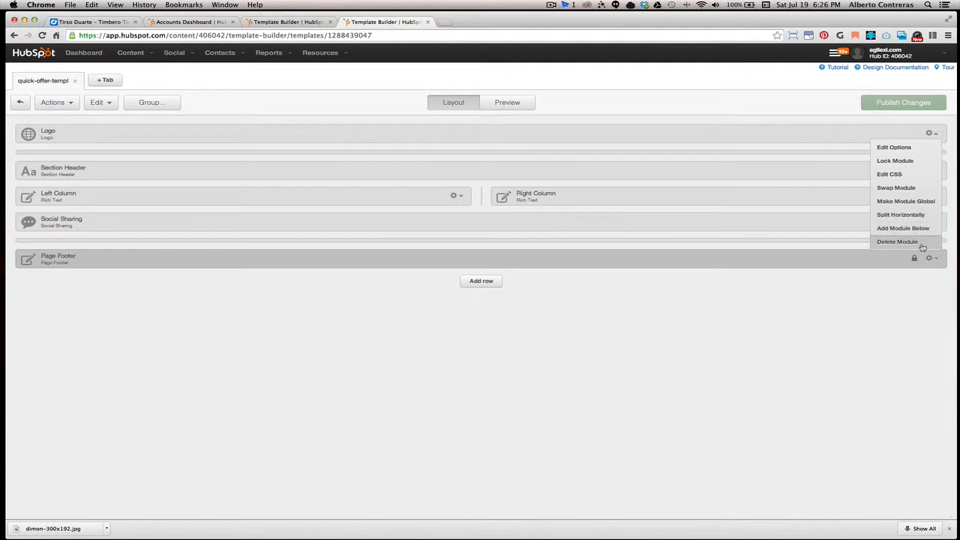
pyautogui.click(863, 290)
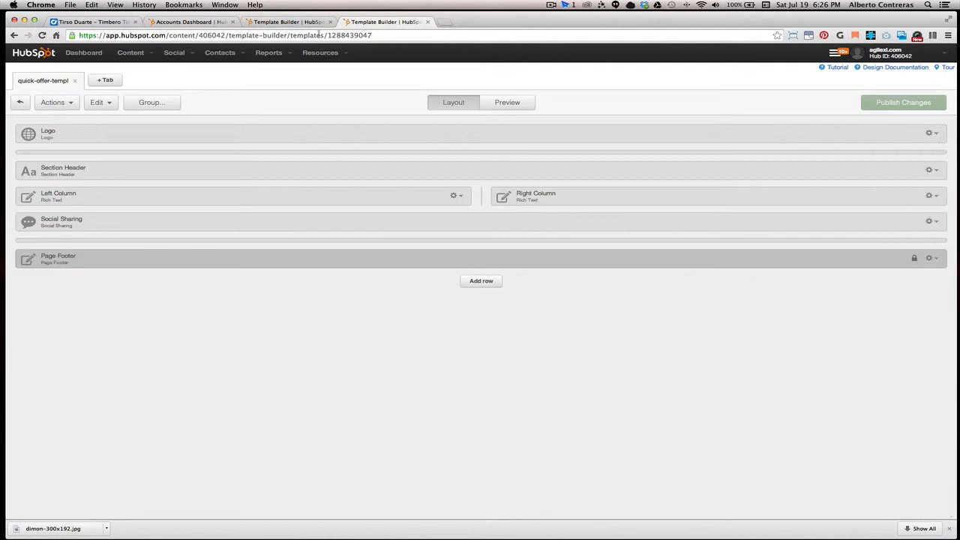
pyautogui.click(287, 22)
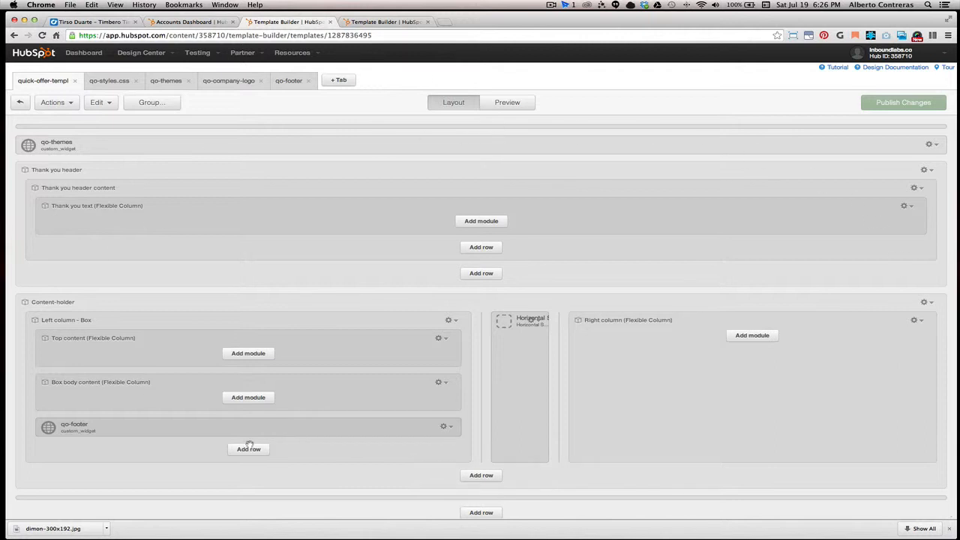
pyautogui.click(382, 22)
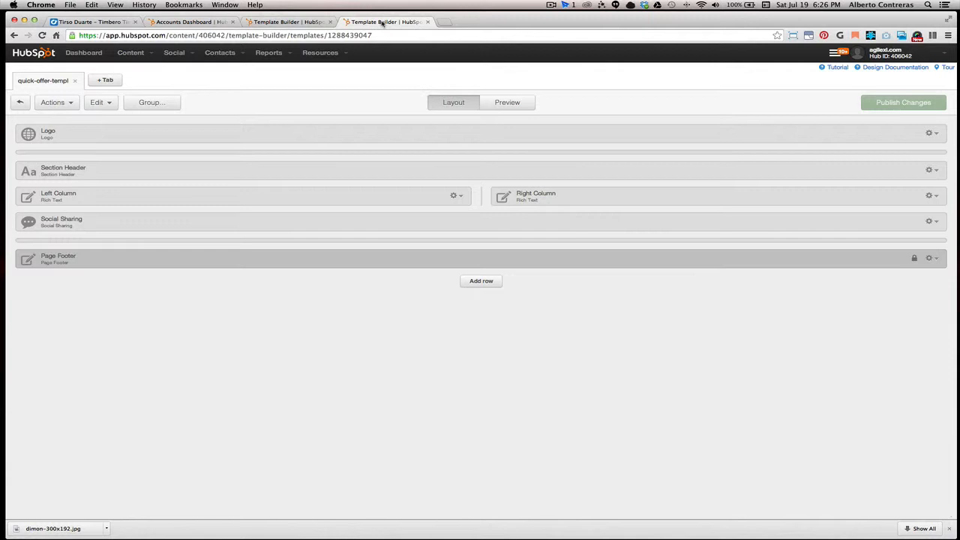
pyautogui.click(933, 137)
pyautogui.click(913, 244)
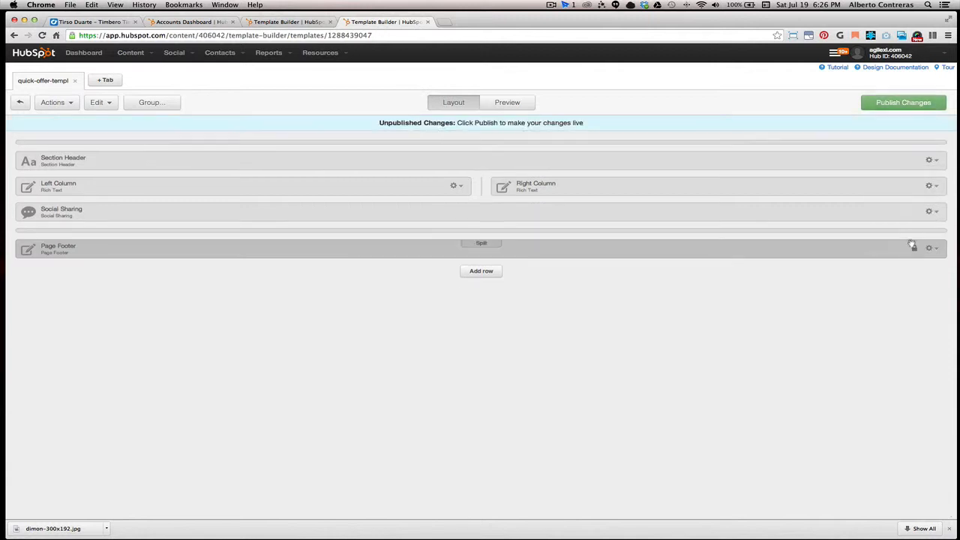
pyautogui.click(932, 160)
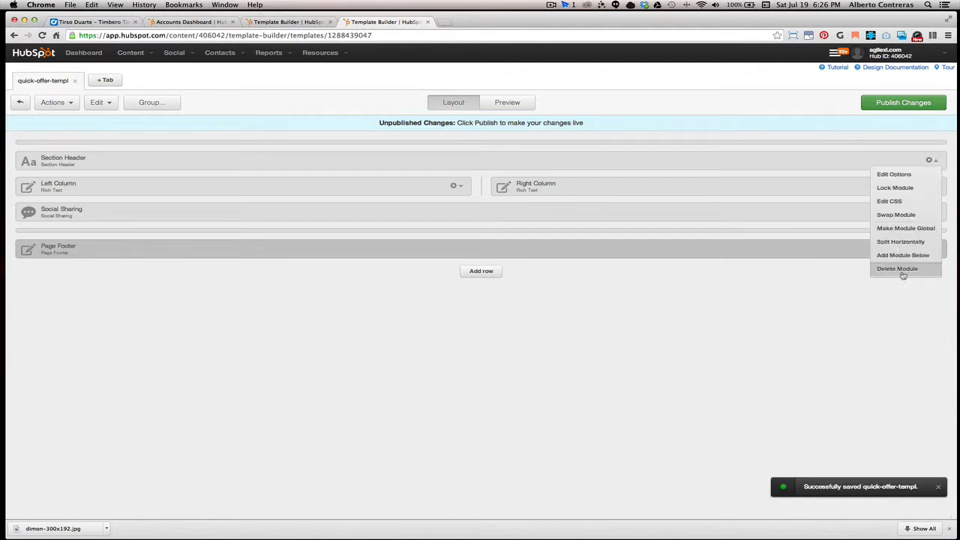
pyautogui.click(903, 272)
# Delete the Right Column, Left Column and Social Sharing modules from the layout
pyautogui.click(932, 159)
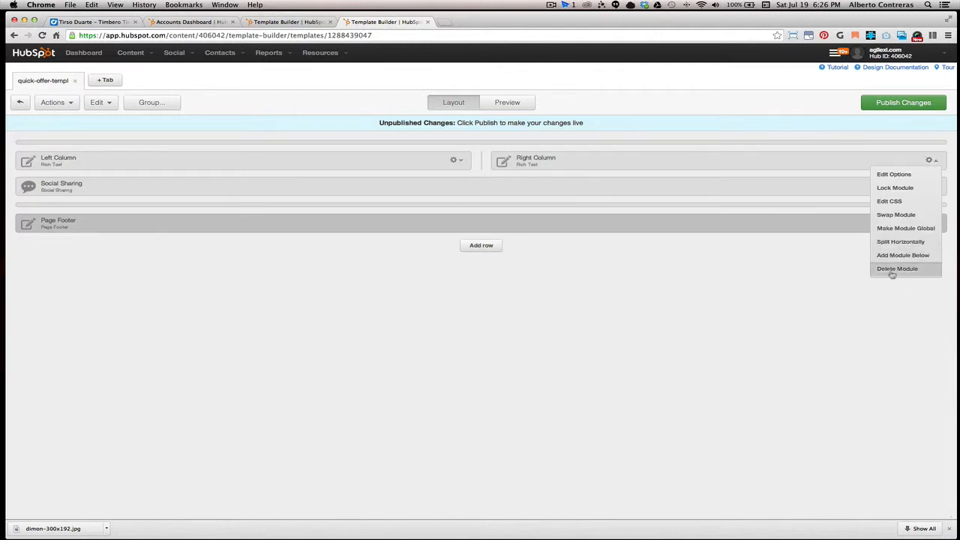
pyautogui.click(894, 272)
pyautogui.click(932, 160)
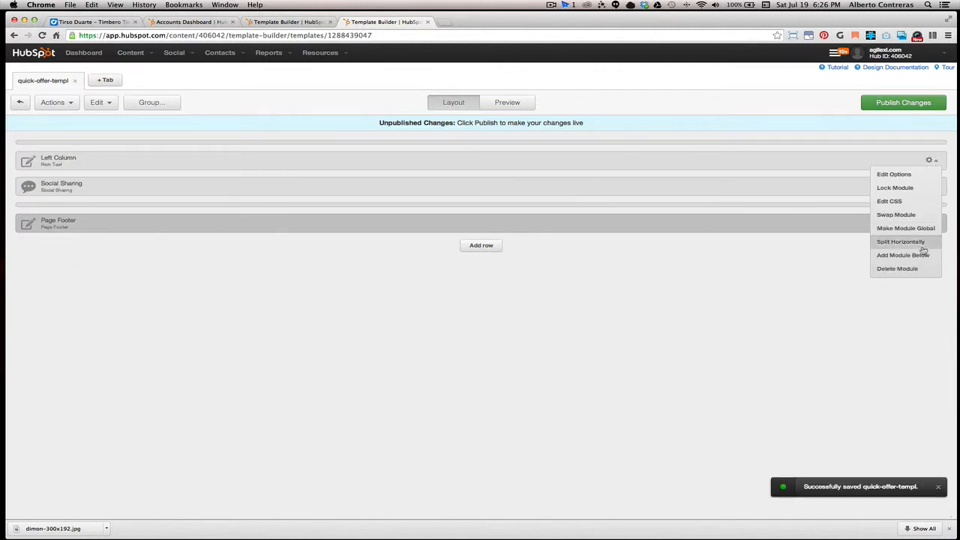
pyautogui.click(896, 269)
pyautogui.click(931, 160)
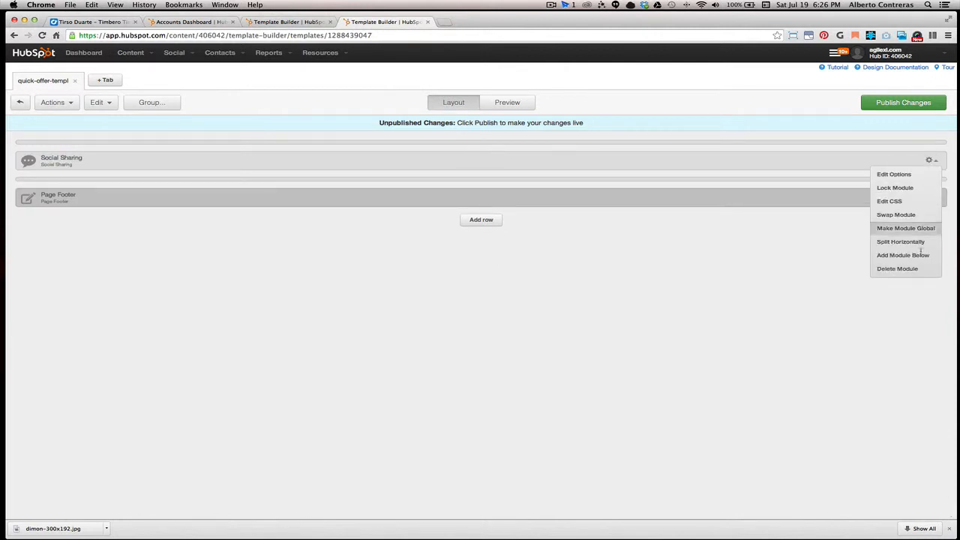
pyautogui.click(913, 269)
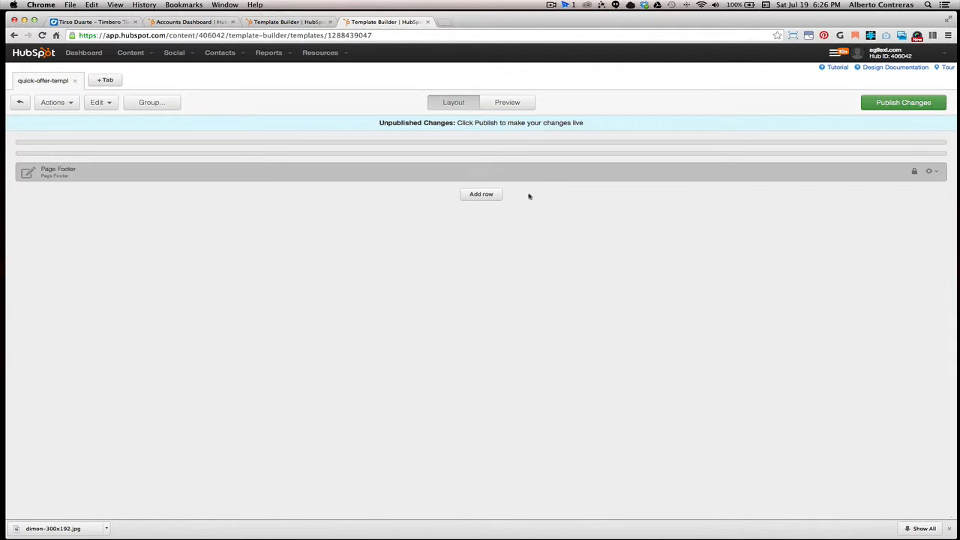
# Replace the Page Footer with a new row's rich text module and move that module between the two horizontal dividers
pyautogui.click(483, 195)
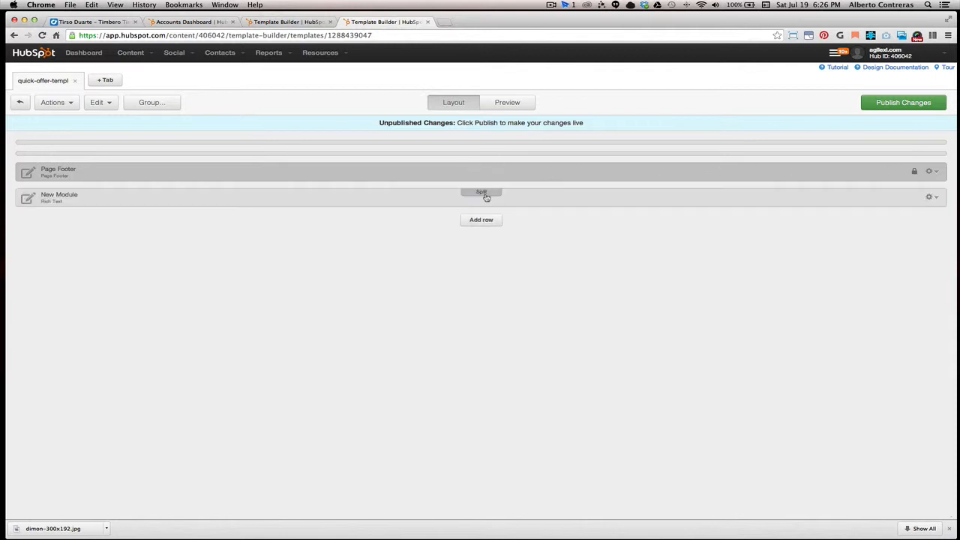
pyautogui.click(934, 172)
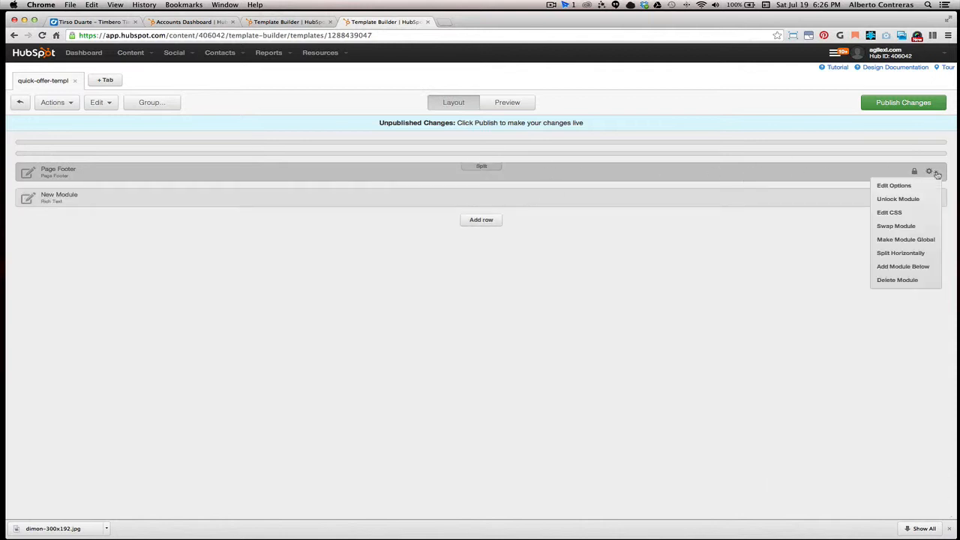
pyautogui.click(898, 281)
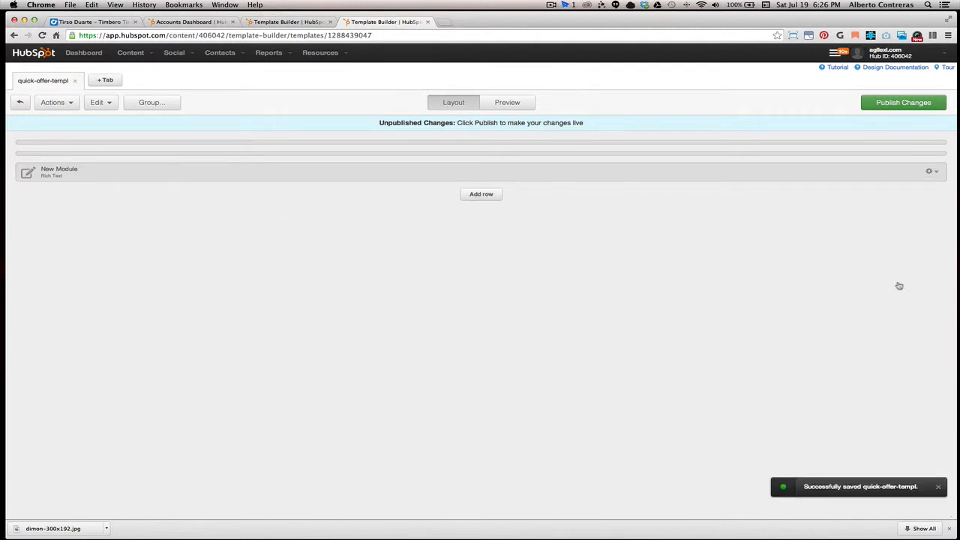
pyautogui.moveTo(418, 178); pyautogui.dragTo(418, 149)
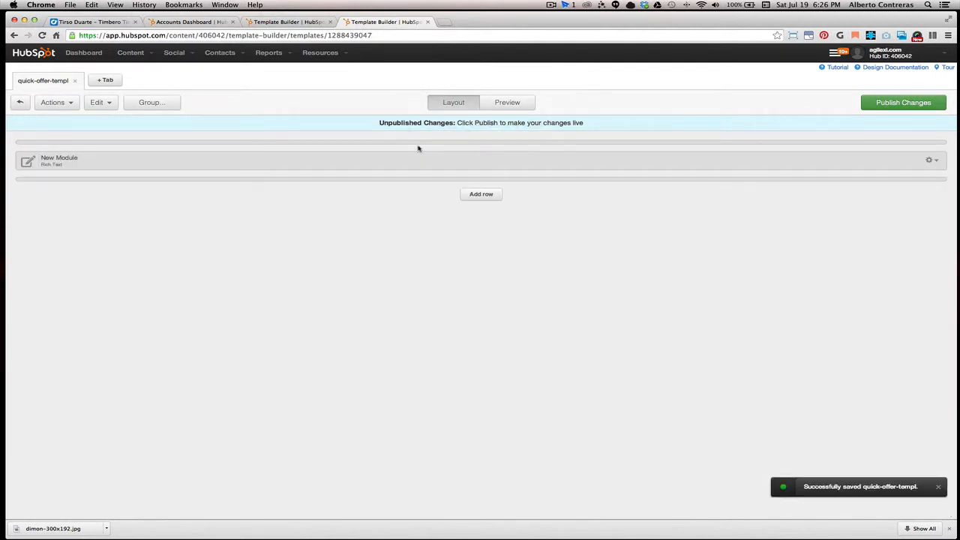
# Following the reference template's Thank you header, add a second module below the rich text module and wrap both in three nested module groups
pyautogui.click(298, 23)
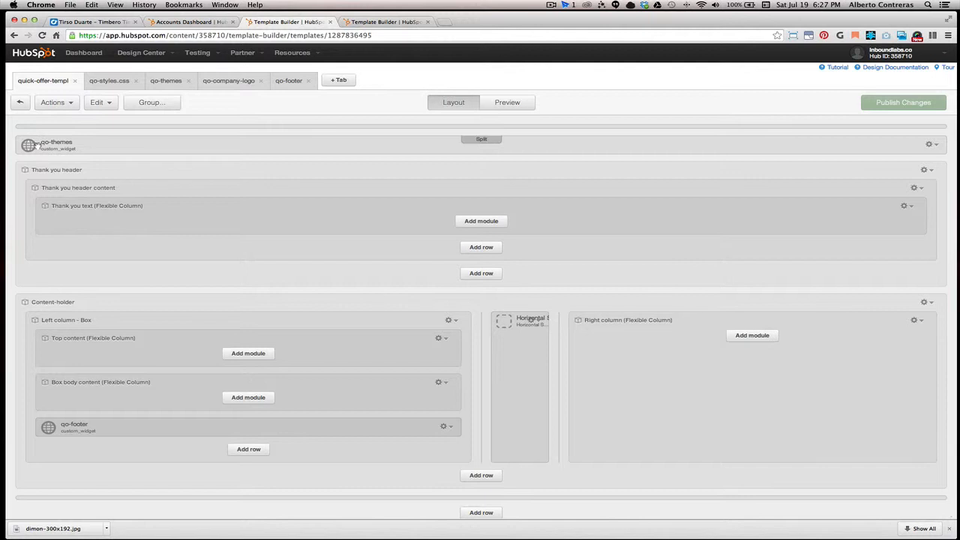
pyautogui.moveTo(33, 145); pyautogui.dragTo(38, 140)
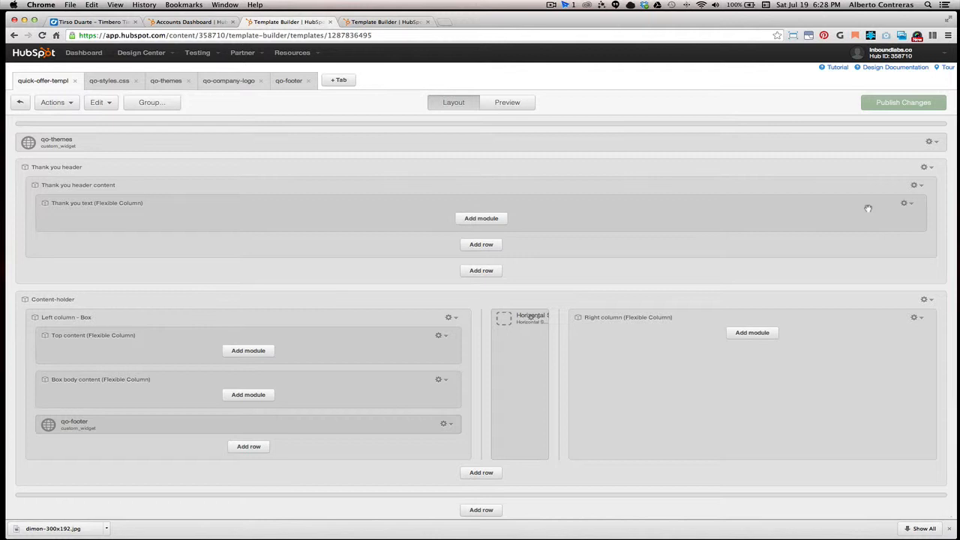
pyautogui.click(385, 22)
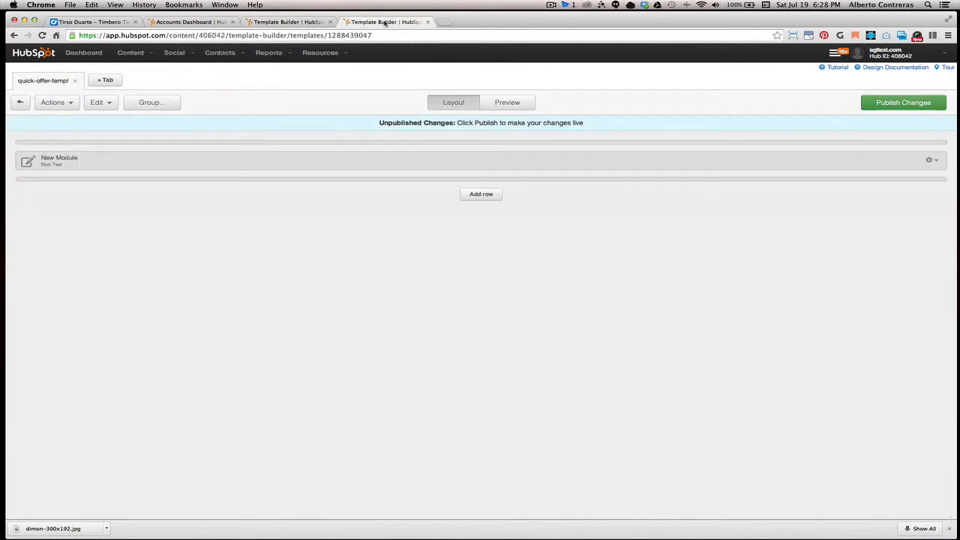
pyautogui.click(937, 161)
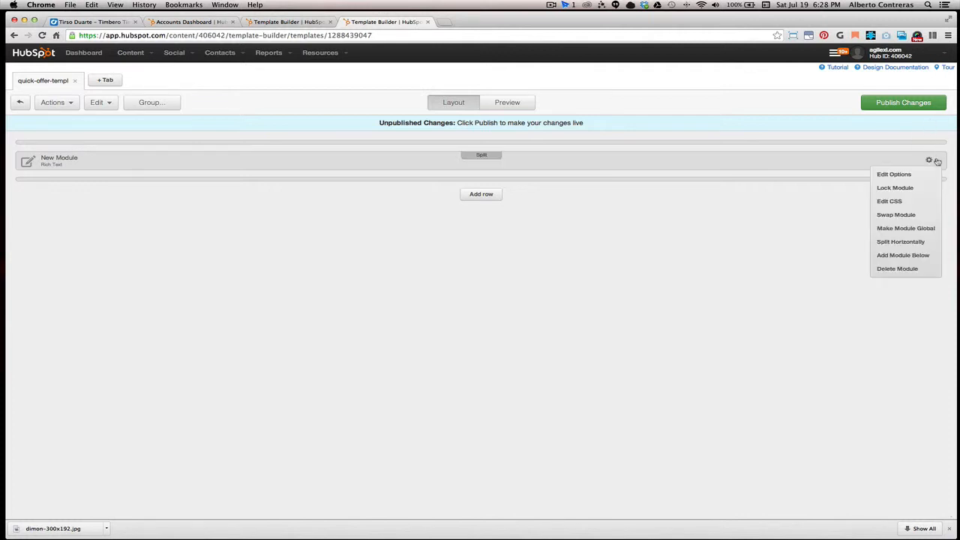
pyautogui.click(897, 256)
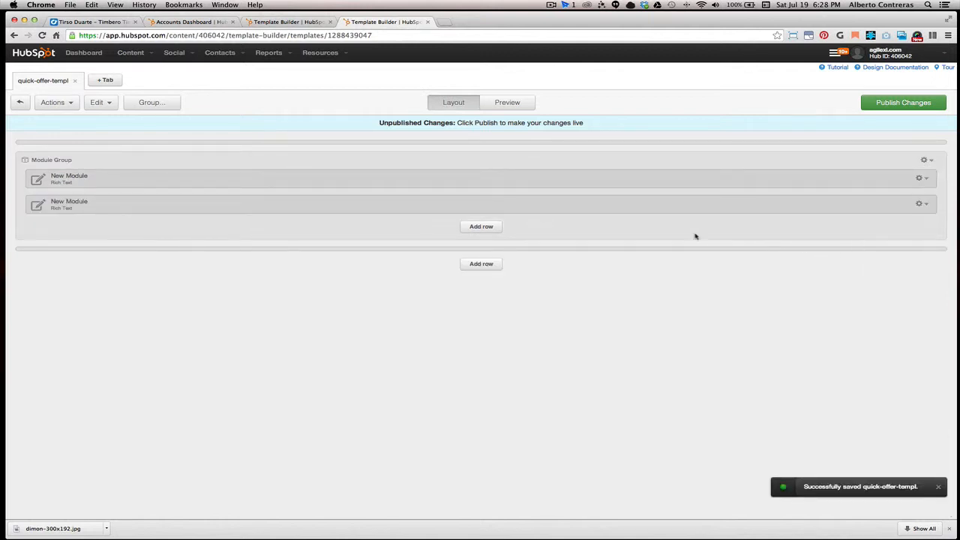
pyautogui.moveTo(358, 207); pyautogui.dragTo(353, 182)
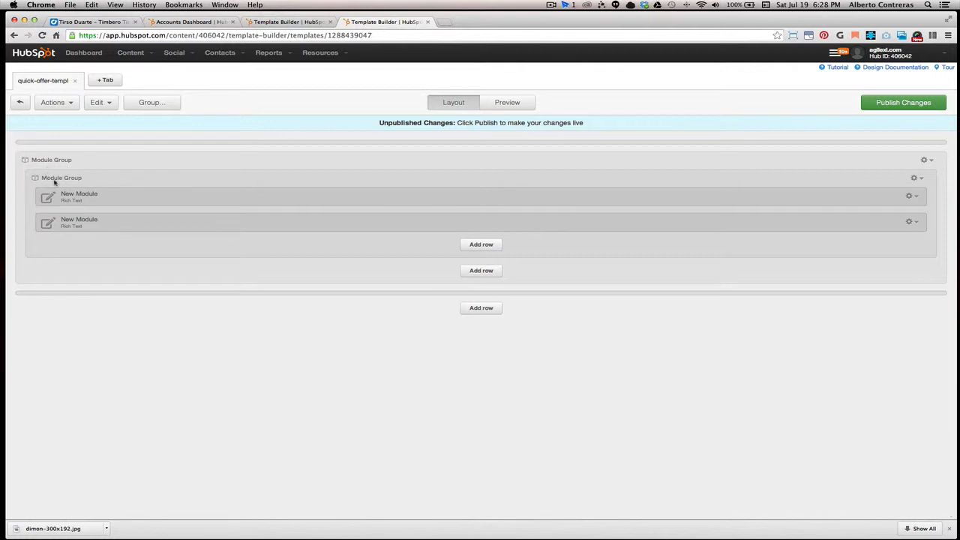
pyautogui.moveTo(112, 223); pyautogui.dragTo(118, 203)
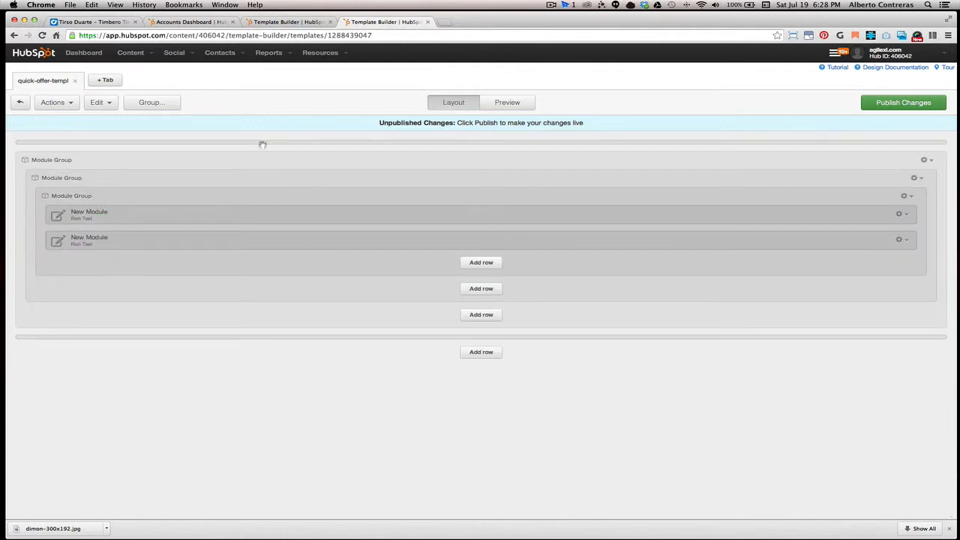
# Delete the lower of the two rich text modules inside the innermost module group
pyautogui.click(290, 22)
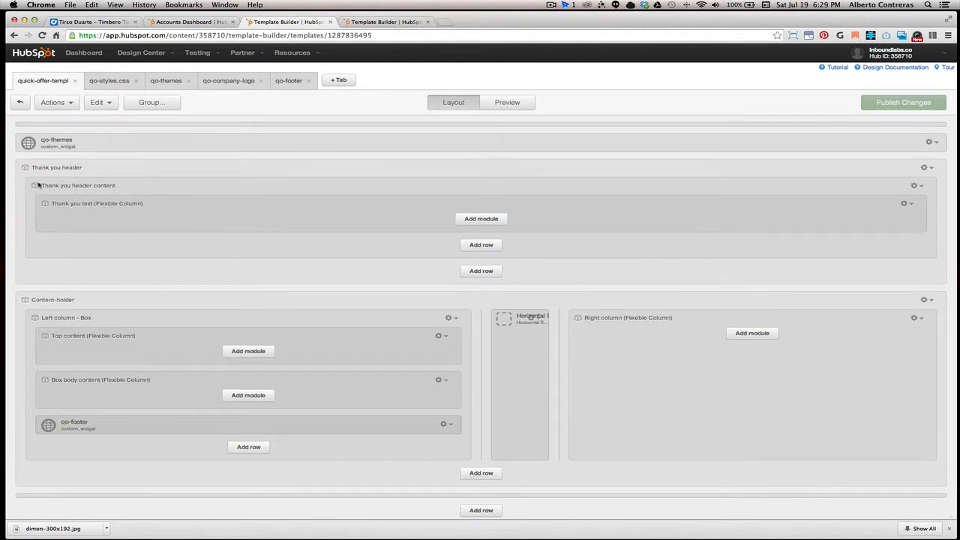
pyautogui.click(396, 23)
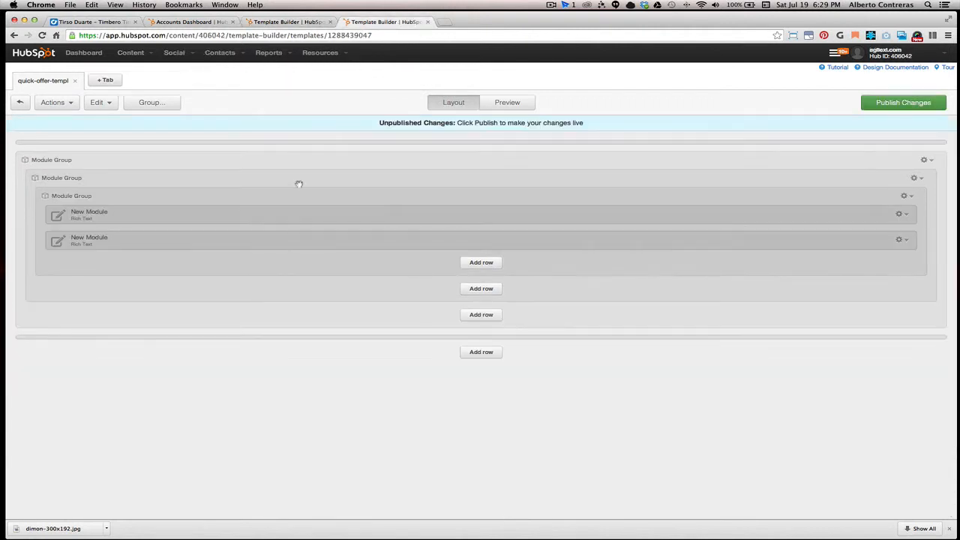
pyautogui.click(901, 239)
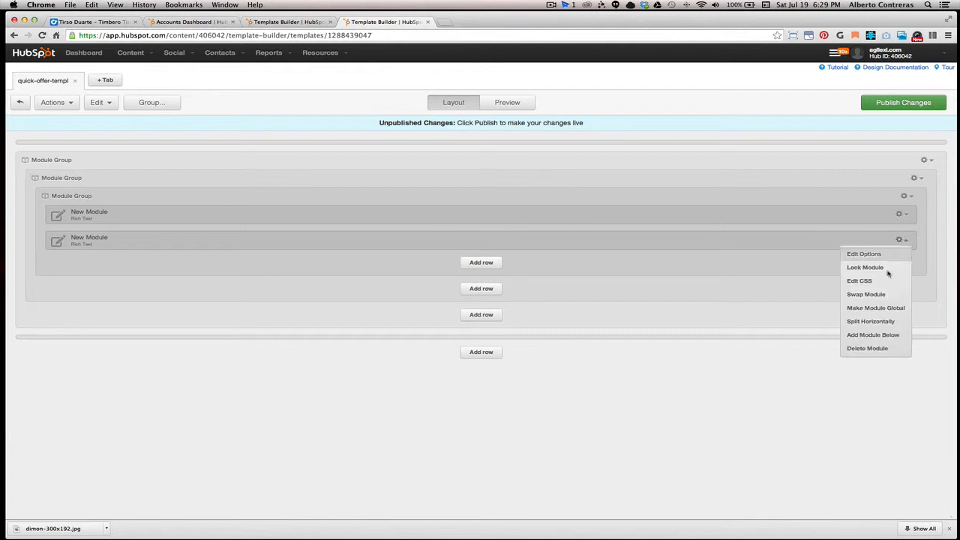
pyautogui.click(873, 348)
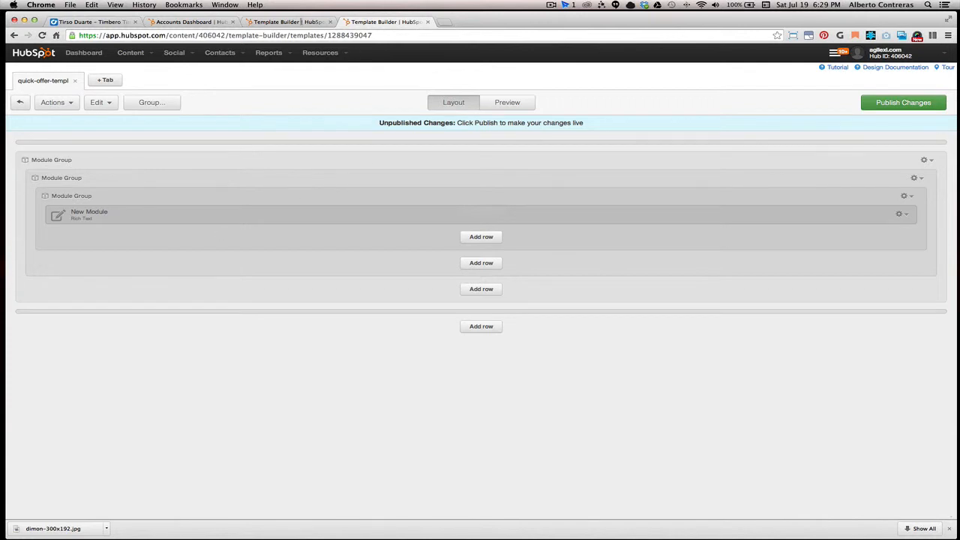
# Relabel the outermost module group "Thank you header" to match the reference template
pyautogui.click(287, 22)
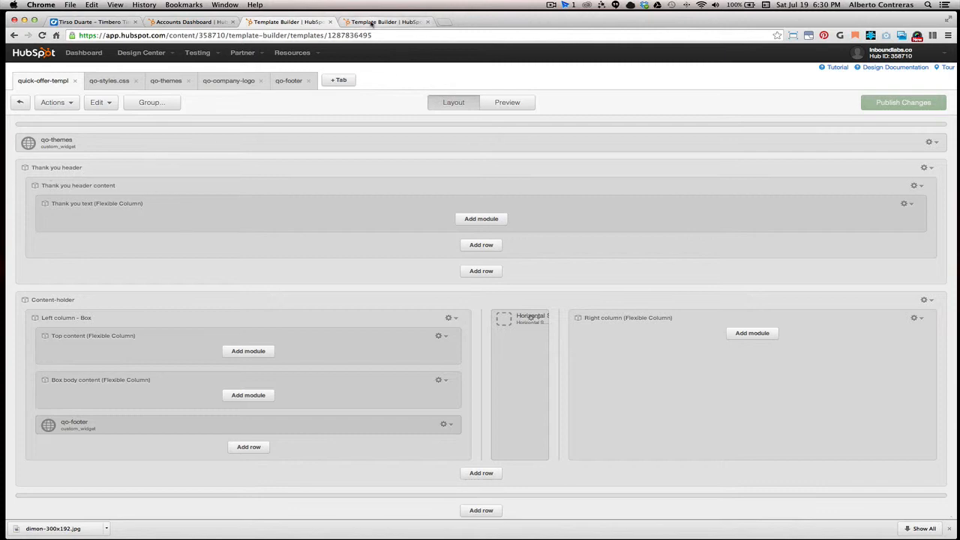
pyautogui.click(372, 21)
pyautogui.click(928, 160)
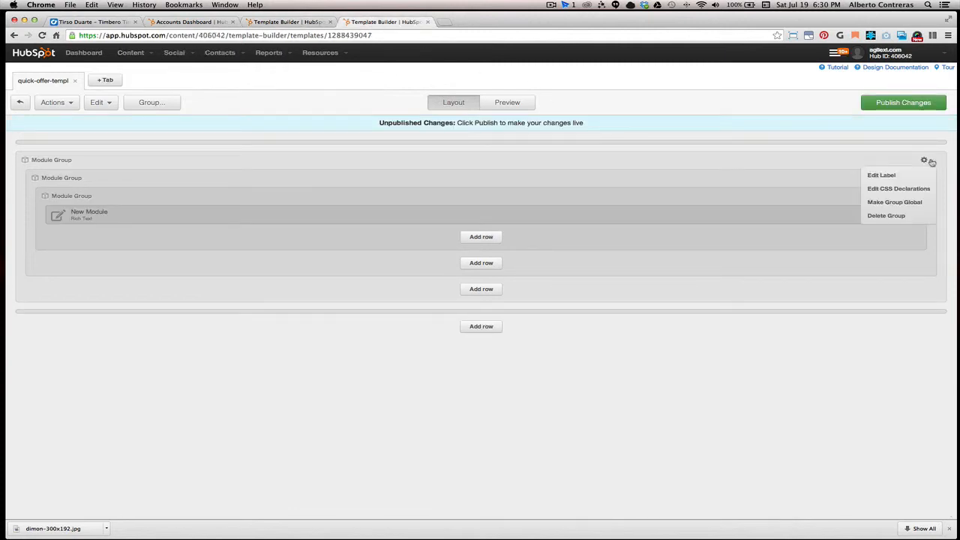
pyautogui.click(882, 175)
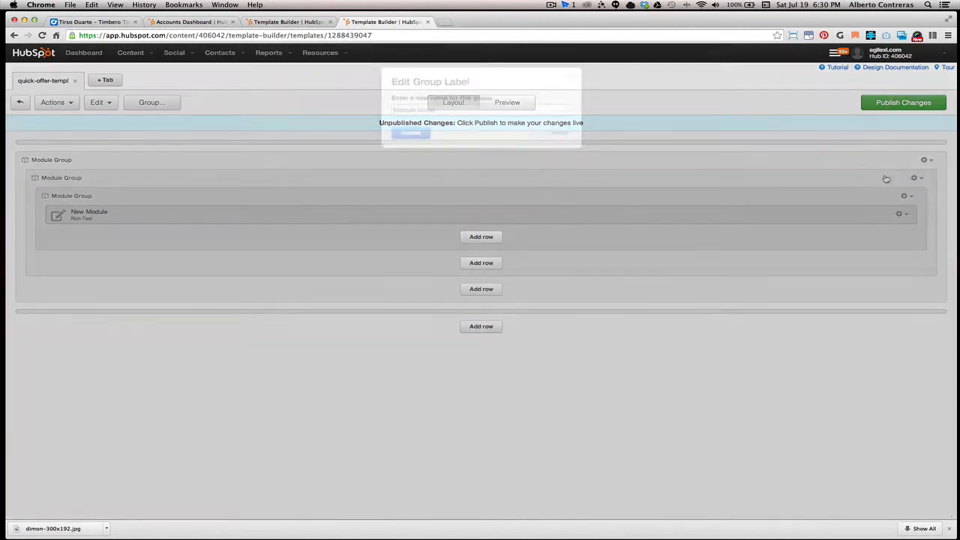
pyautogui.moveTo(440, 114); pyautogui.dragTo(339, 114)
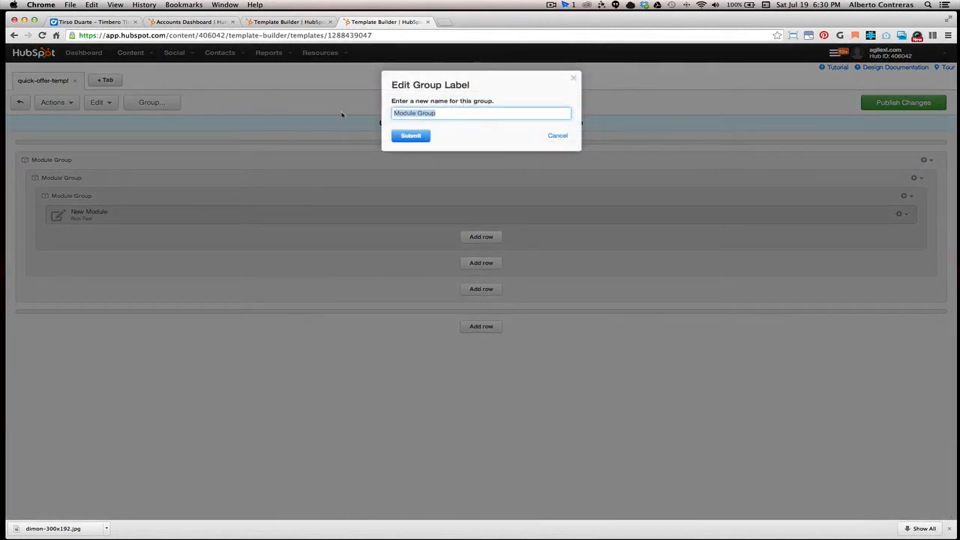
pyautogui.write('Thank you')
pyautogui.click(282, 22)
pyautogui.click(396, 24)
pyautogui.write('header')
pyautogui.click(410, 136)
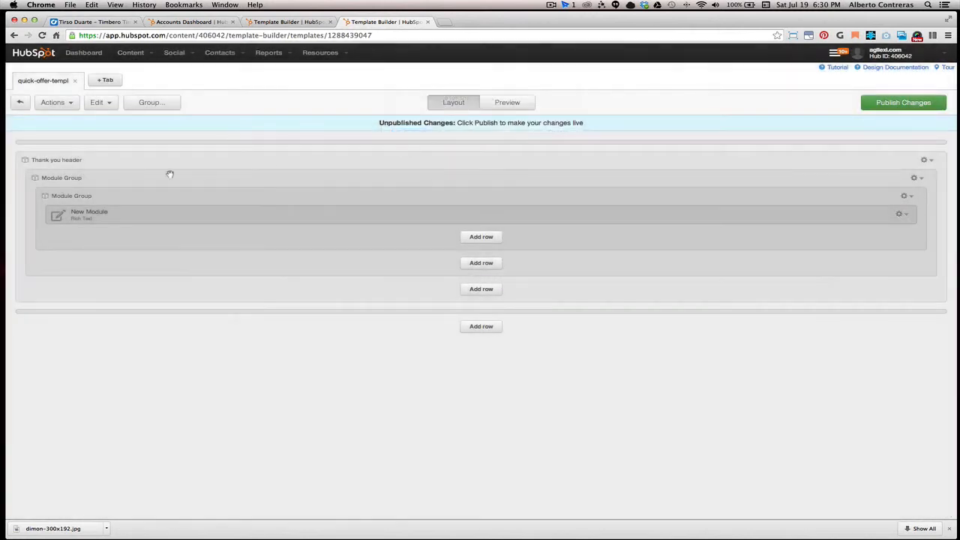
# Relabel the module group nested directly inside Thank you header as "Thank you header content", matching the reference template
pyautogui.hotkey('ctrl', 'shift', 'Tab')
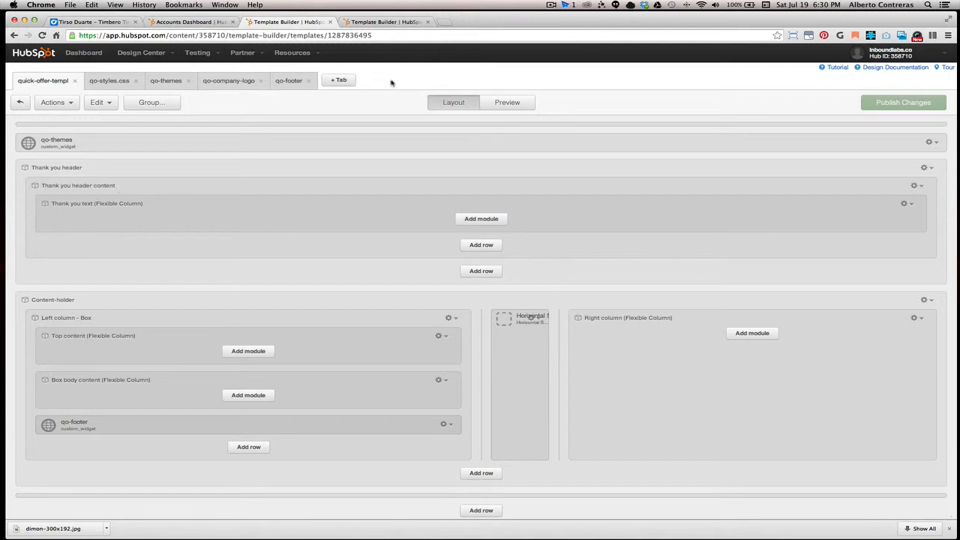
pyautogui.click(405, 22)
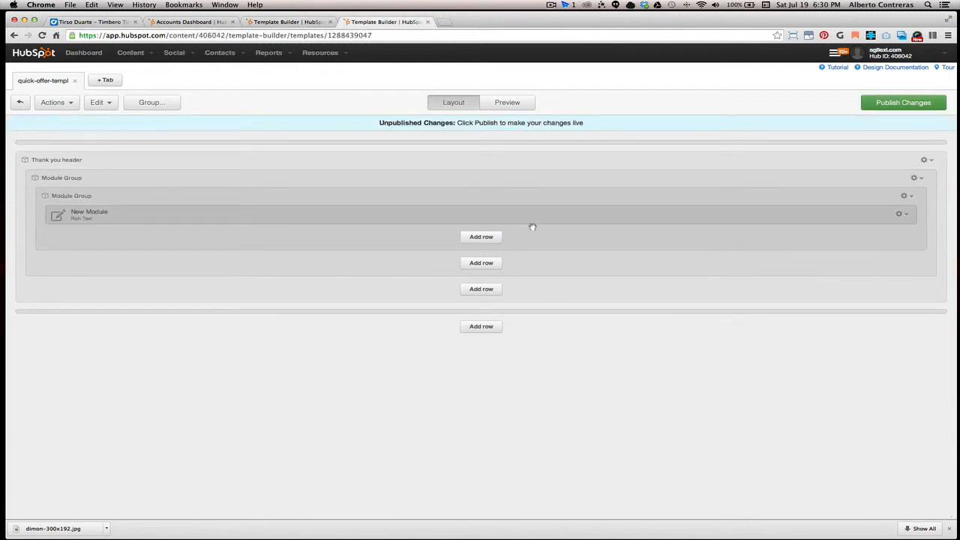
pyautogui.click(916, 179)
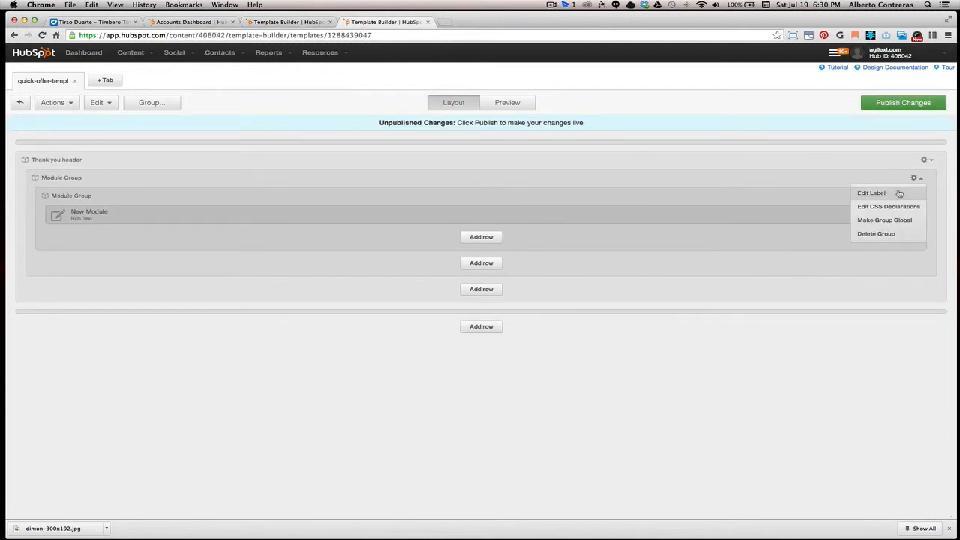
pyautogui.click(896, 193)
pyautogui.click(289, 21)
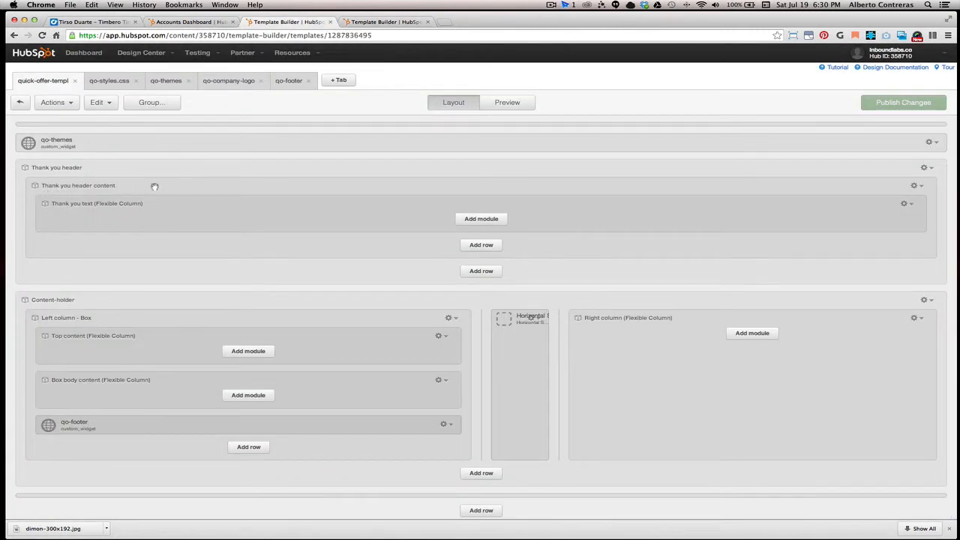
pyautogui.click(382, 23)
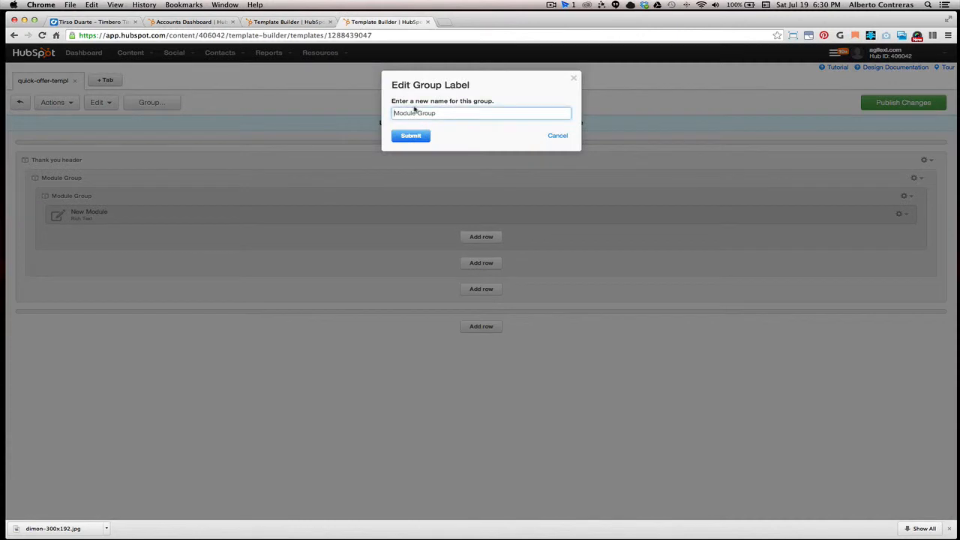
pyautogui.write('Thank you header content')
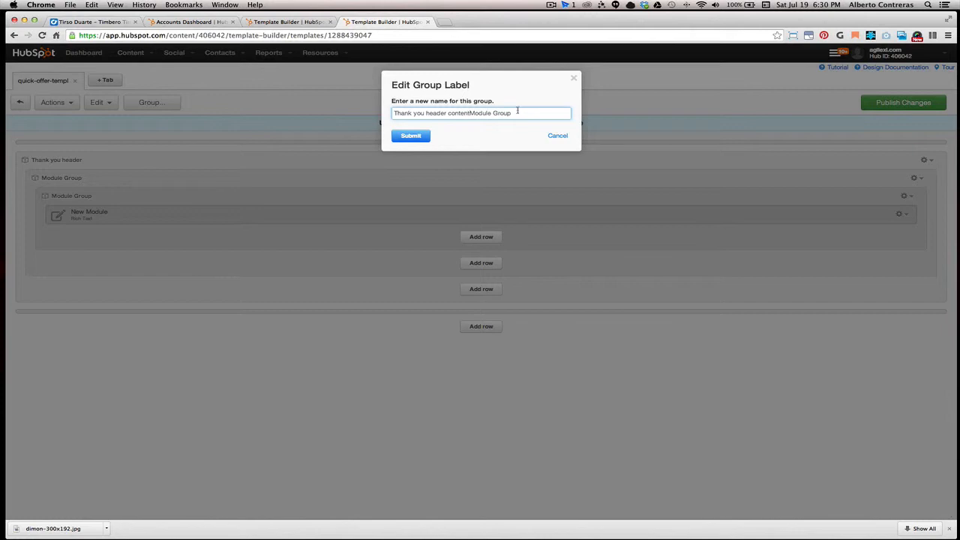
pyautogui.keyDown('shift'); pyautogui.click(522, 114); pyautogui.keyUp('shift')
pyautogui.press('BackSpace')
pyautogui.click(412, 136)
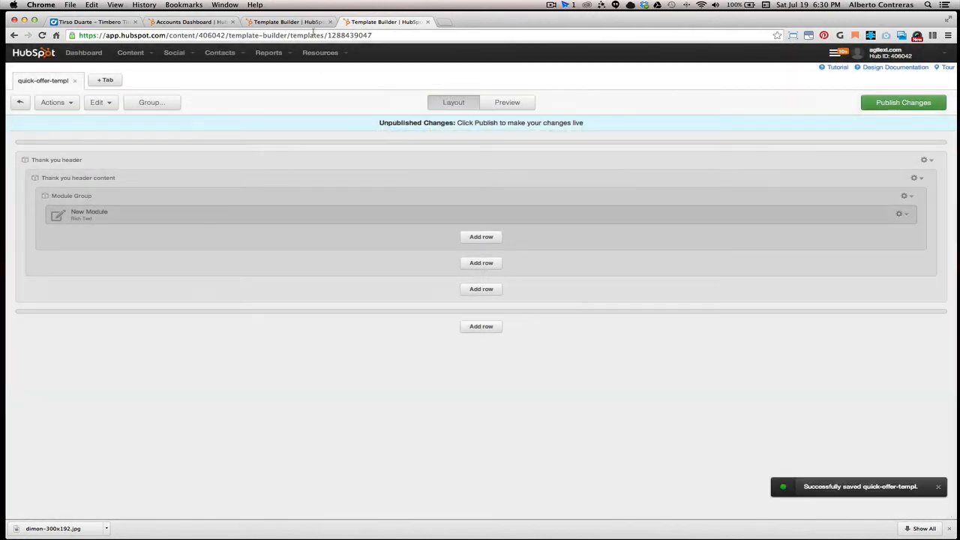
# Following the reference template, delete the rich text module from the innermost module group and convert that group into a flexible column
pyautogui.click(298, 22)
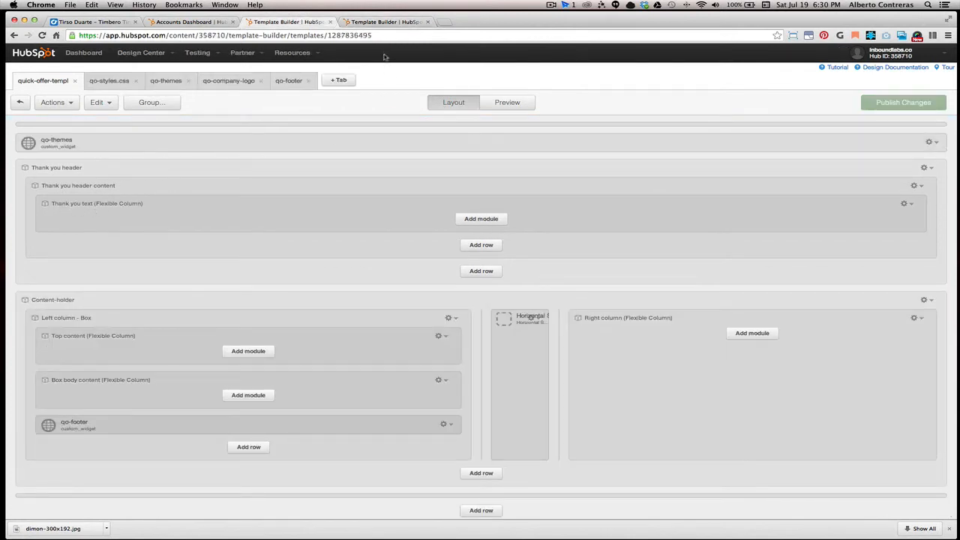
pyautogui.click(401, 22)
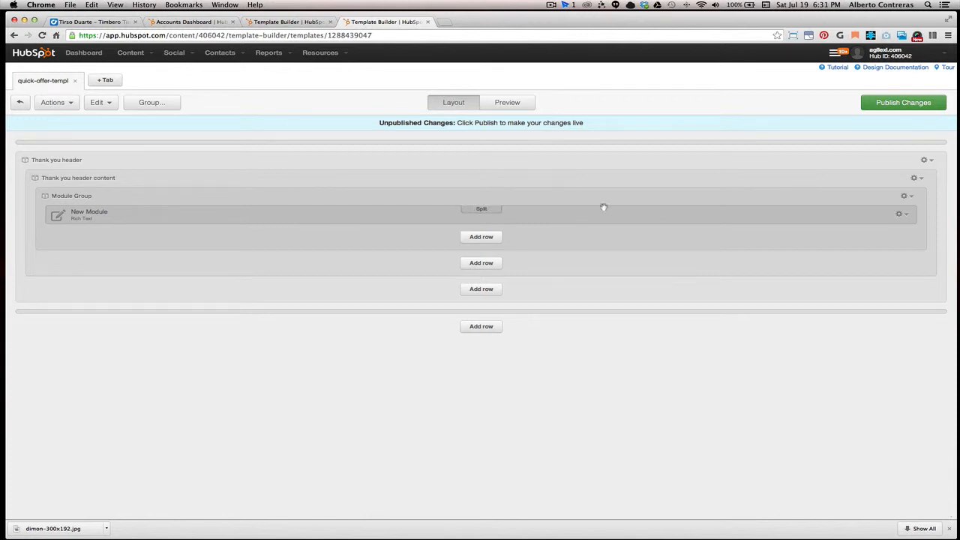
pyautogui.click(905, 215)
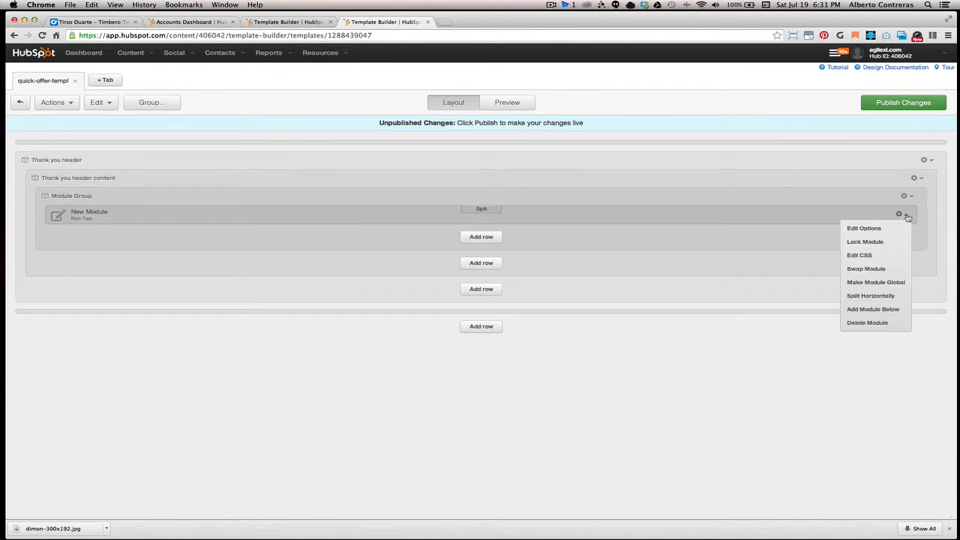
pyautogui.click(885, 323)
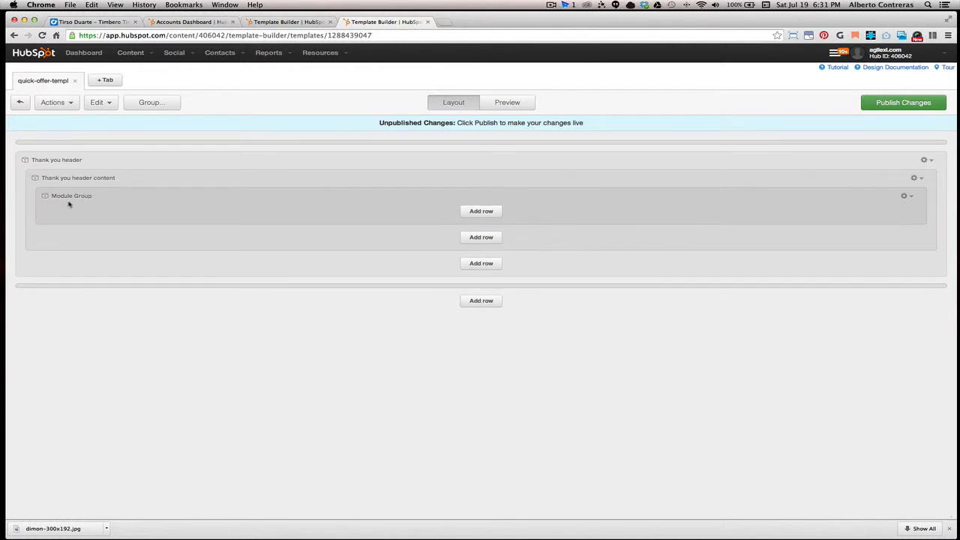
pyautogui.click(906, 198)
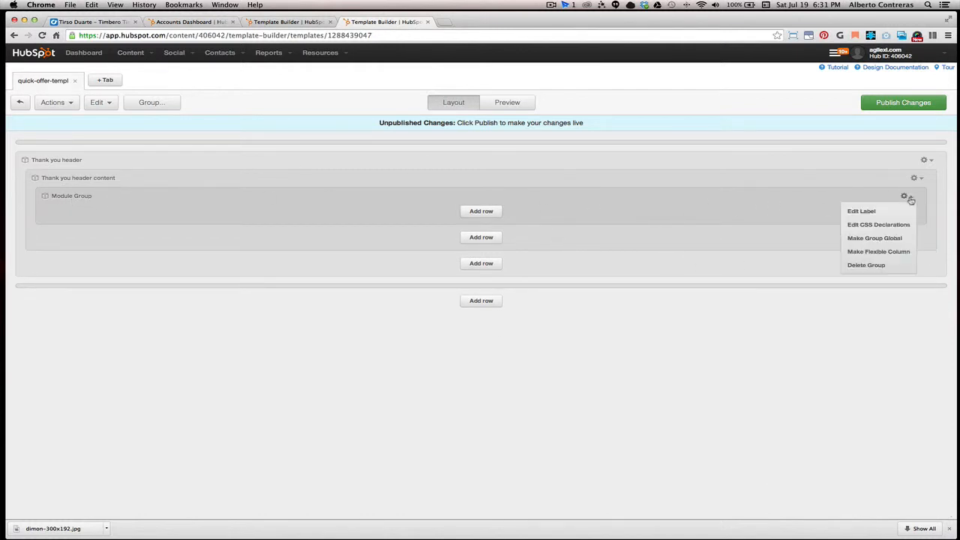
pyautogui.click(896, 256)
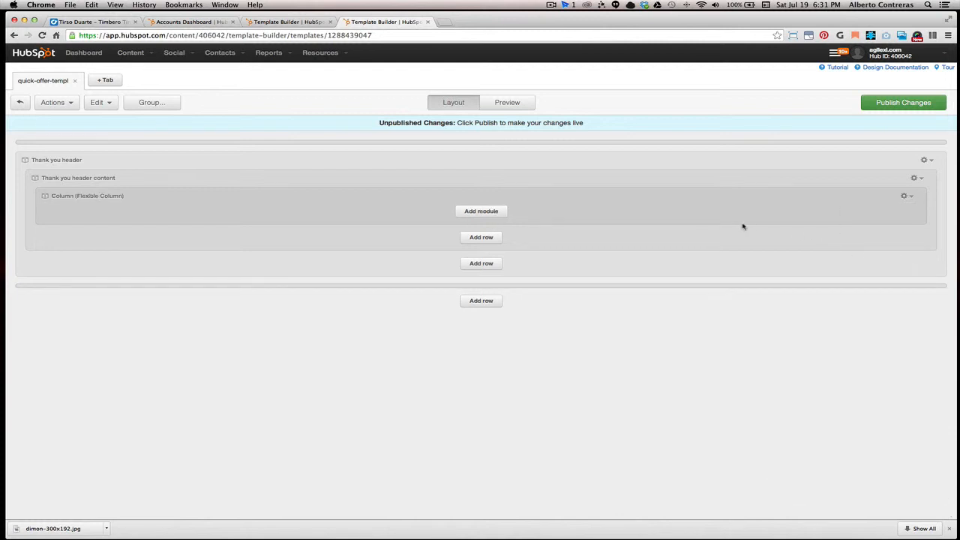
pyautogui.click(906, 196)
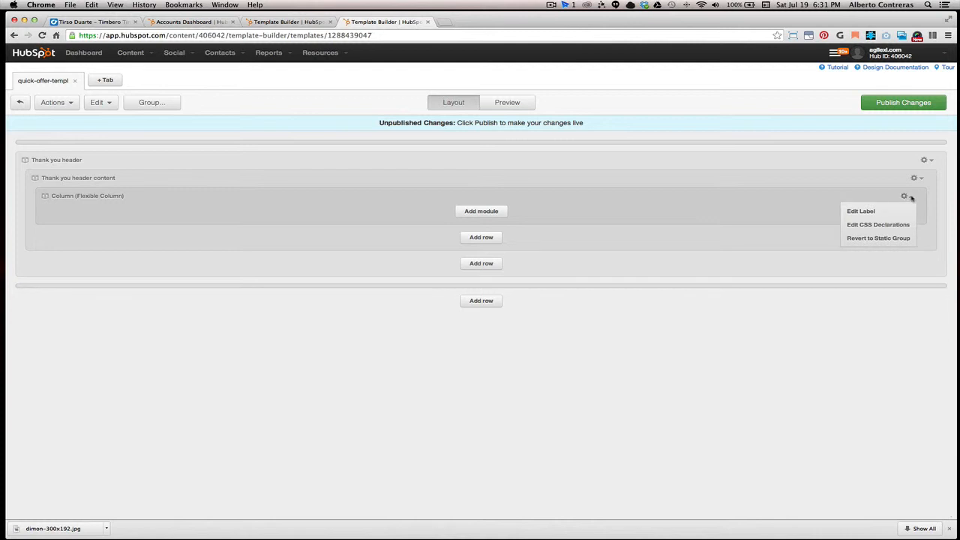
pyautogui.click(710, 313)
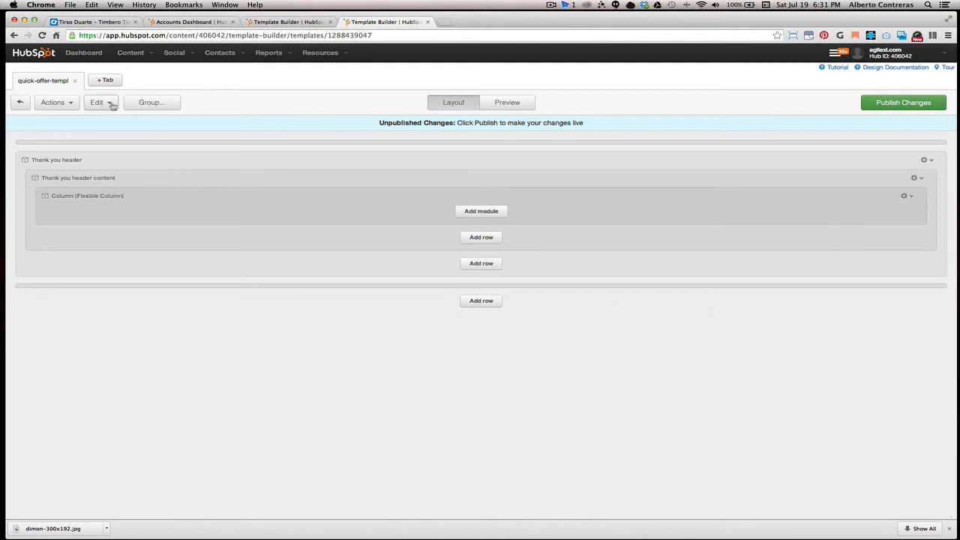
pyautogui.click(112, 105)
pyautogui.click(109, 118)
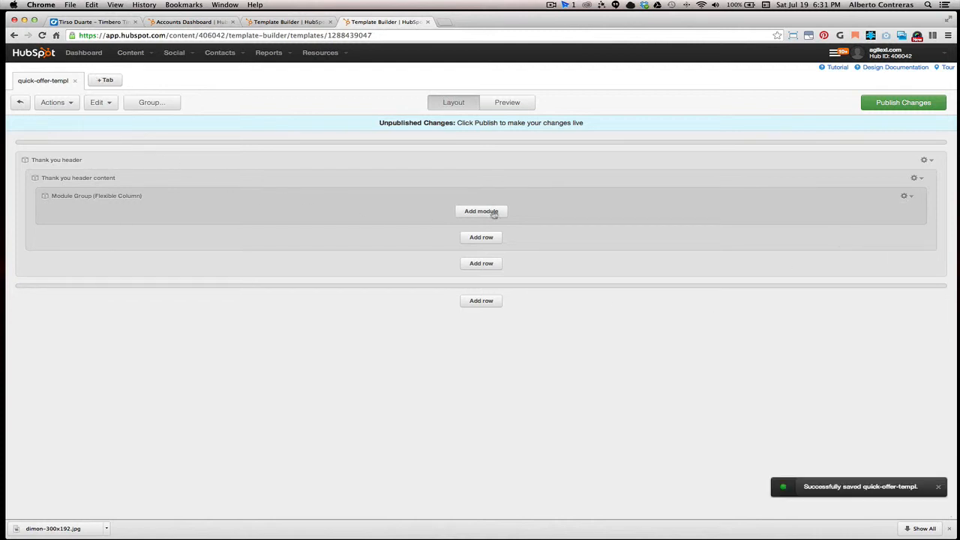
# Relabel the innermost flexible column "Thank you text" as in the reference template and publish the template changes
pyautogui.click(276, 23)
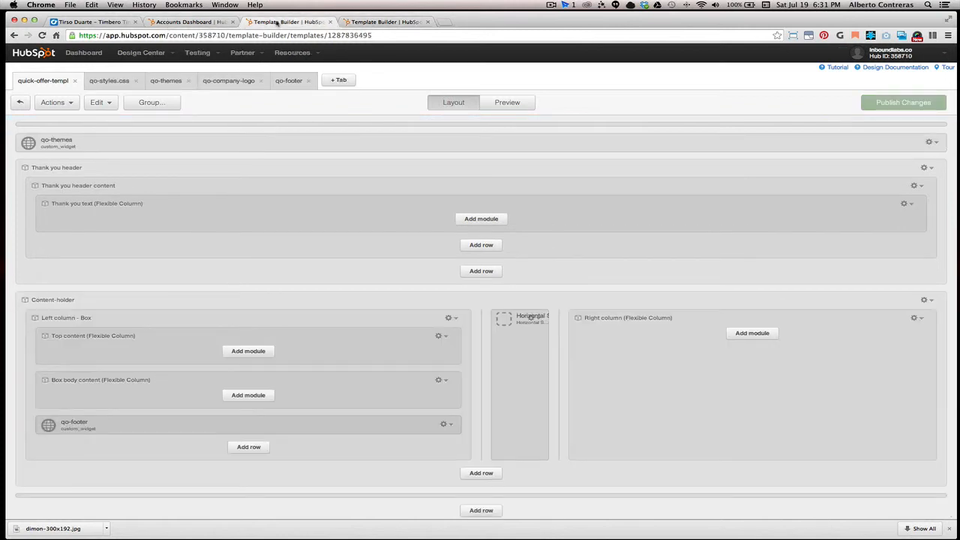
pyautogui.click(365, 23)
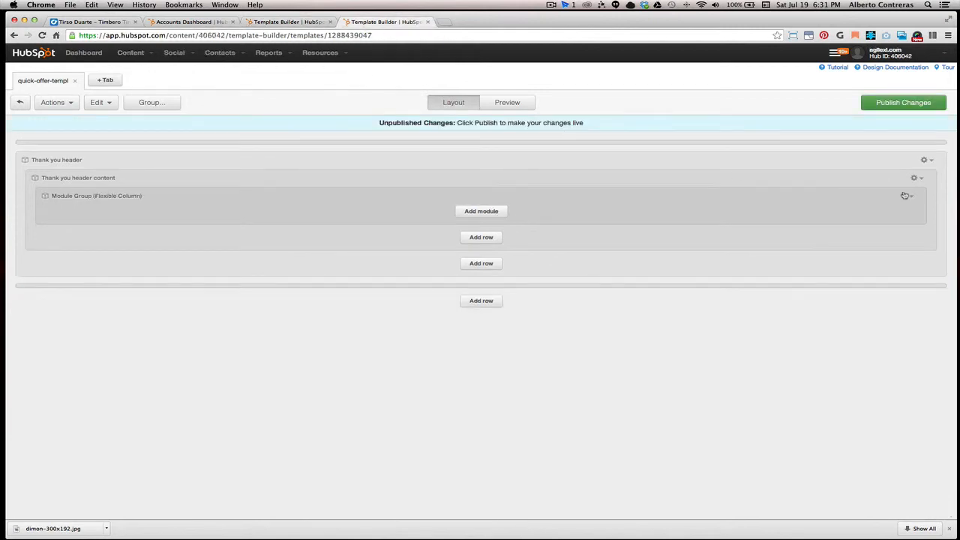
pyautogui.click(905, 196)
pyautogui.click(887, 215)
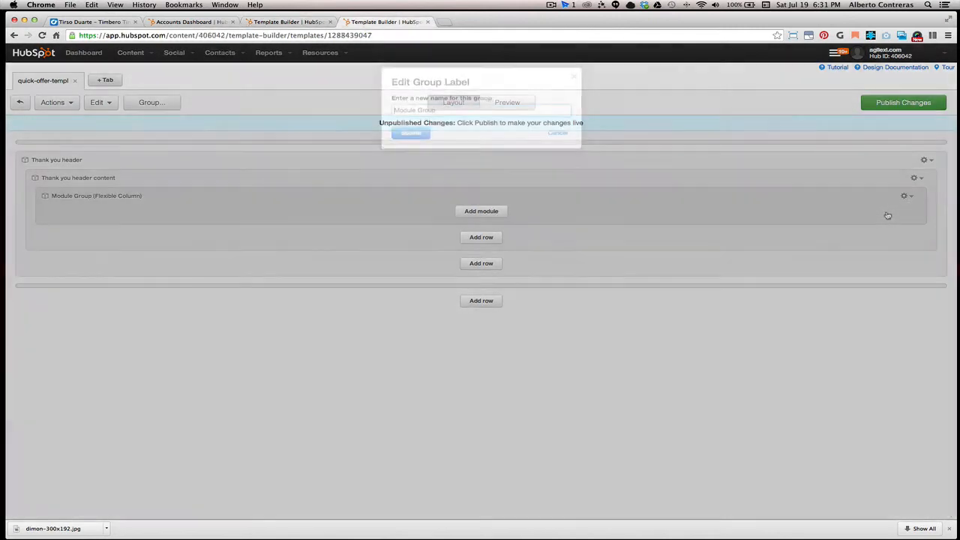
pyautogui.press('super+a')
pyautogui.write('T')
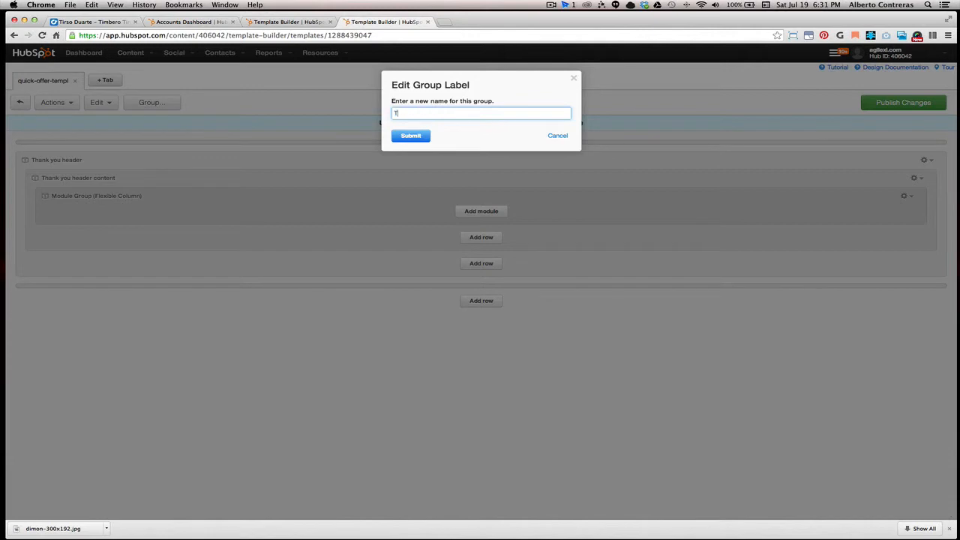
pyautogui.write('hank you text')
pyautogui.click(413, 136)
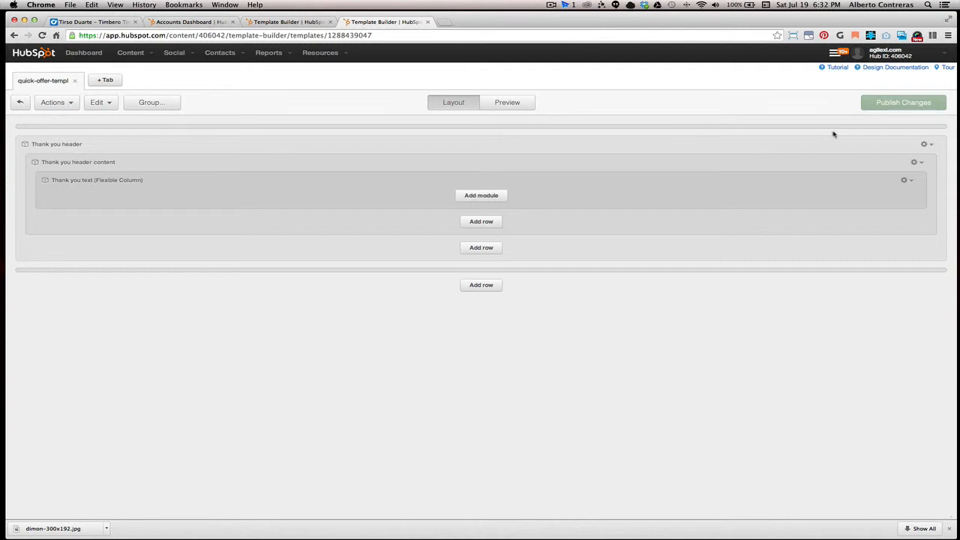
# In a new template builder tab, create a new coded file of type Page with the Code Editor
pyautogui.click(104, 80)
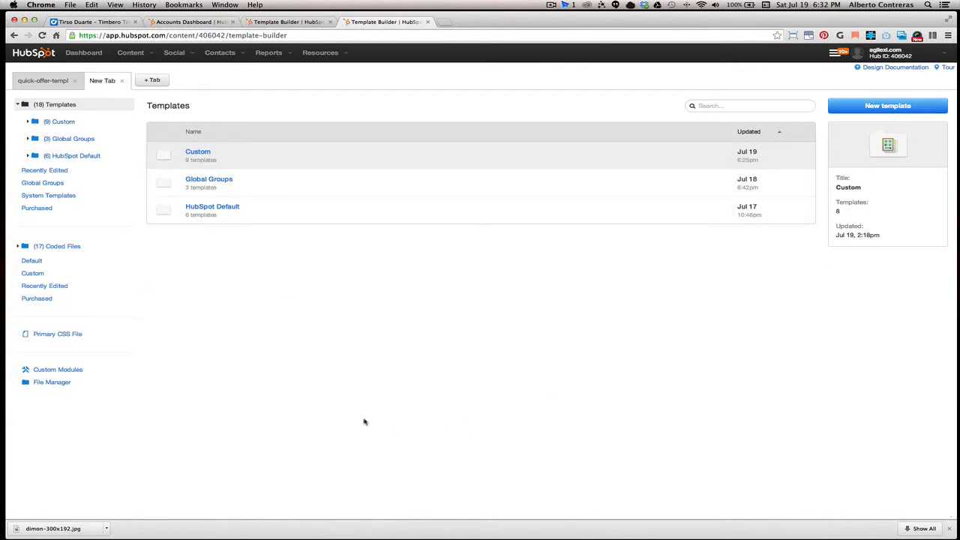
pyautogui.click(64, 248)
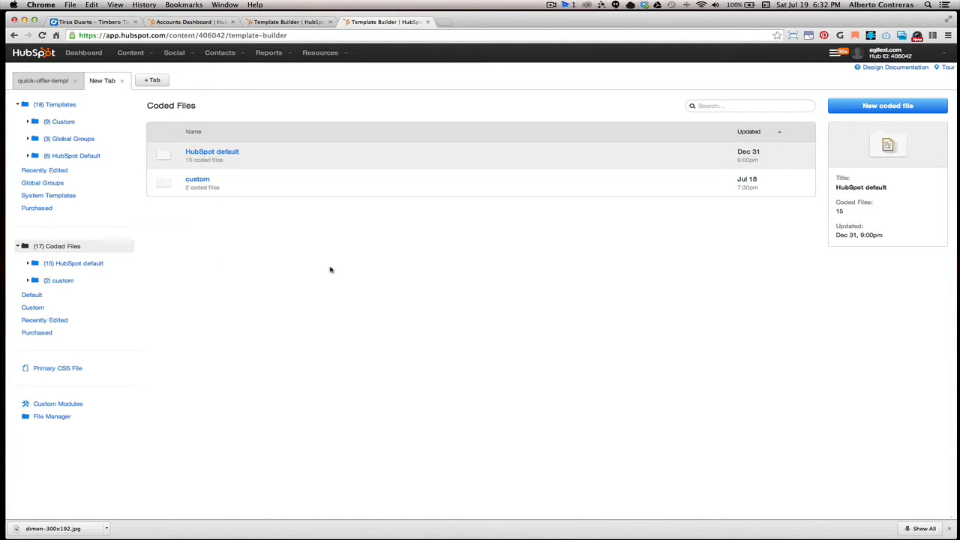
pyautogui.click(71, 106)
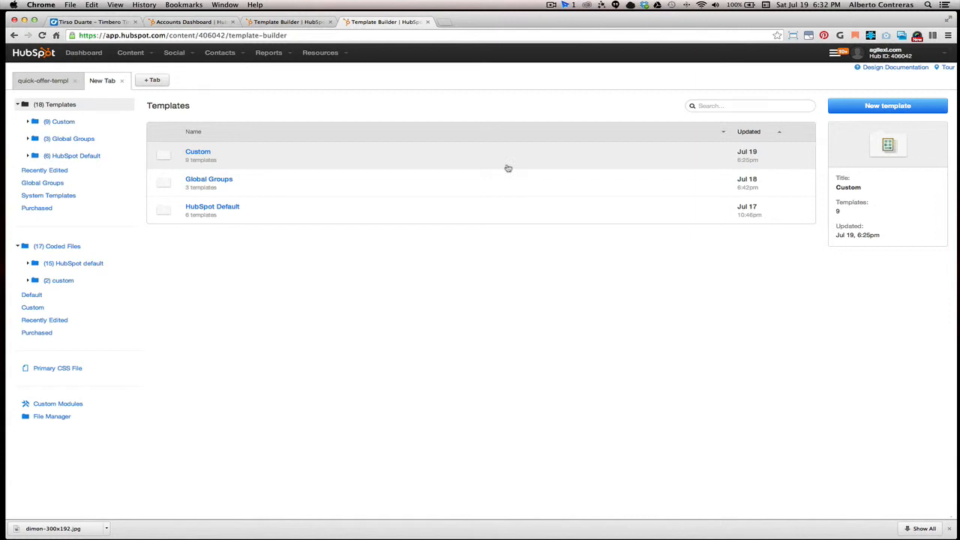
pyautogui.click(66, 249)
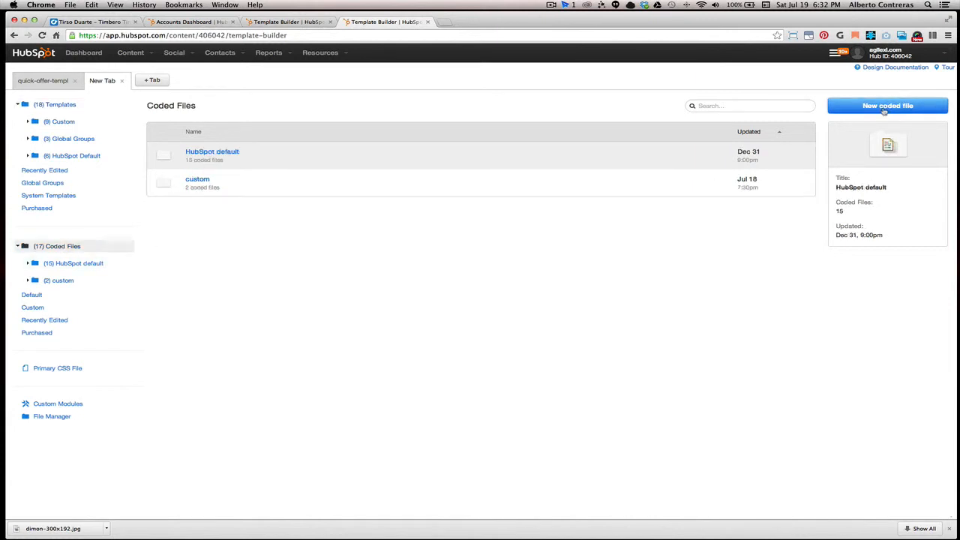
pyautogui.click(885, 106)
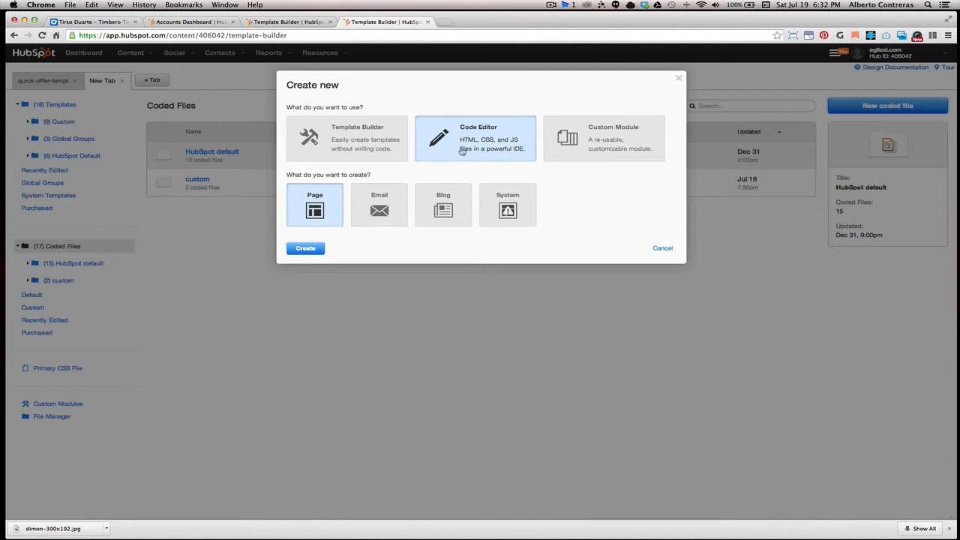
pyautogui.click(316, 251)
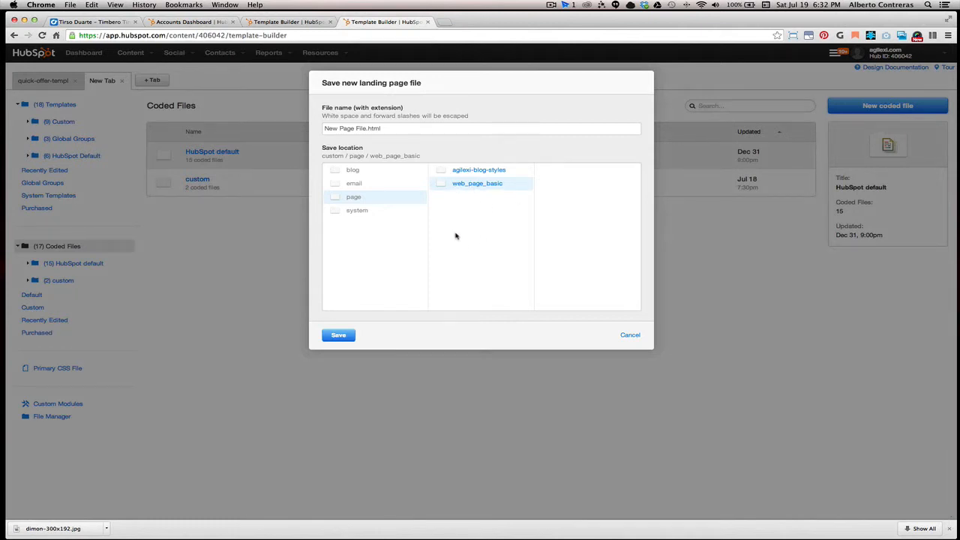
# Try to save New Page File.html directly in the custom/page folder
pyautogui.click(335, 198)
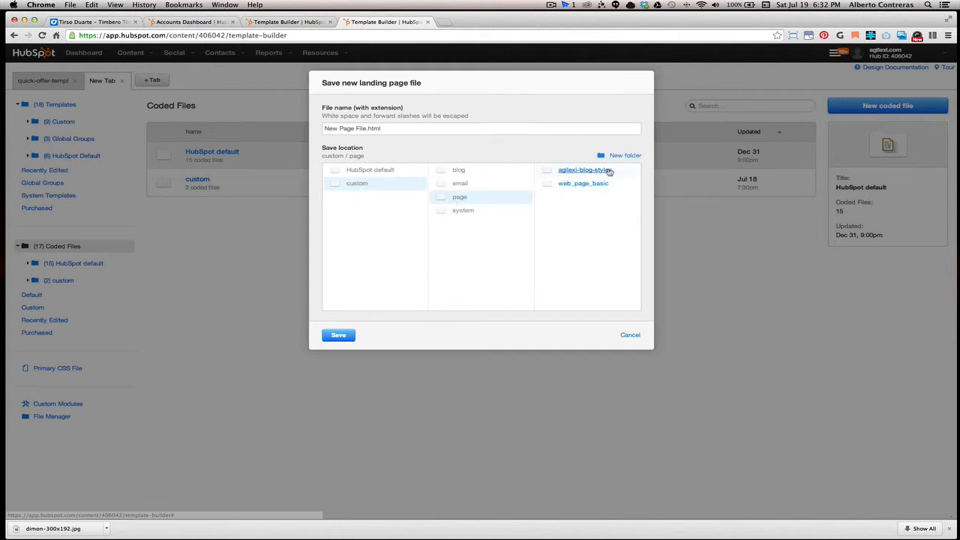
pyautogui.click(349, 338)
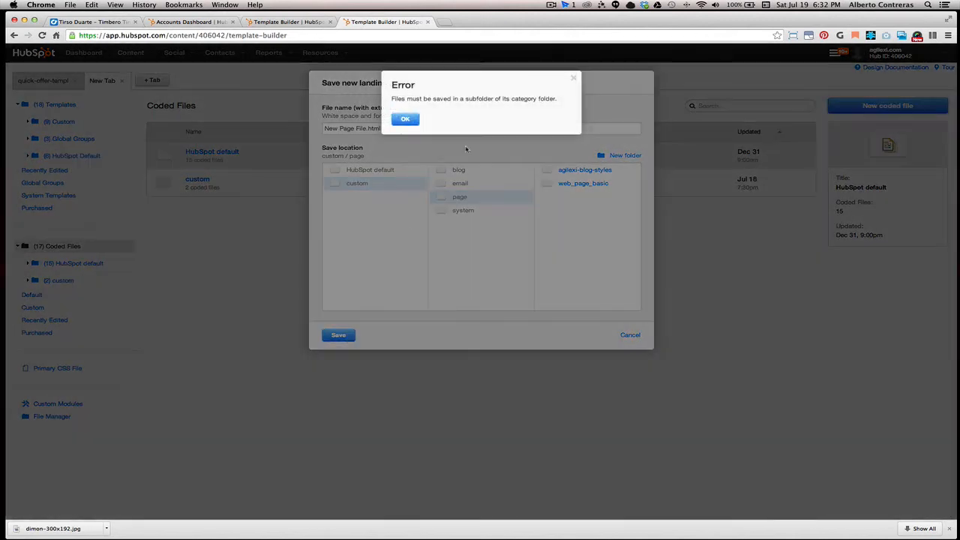
pyautogui.click(406, 121)
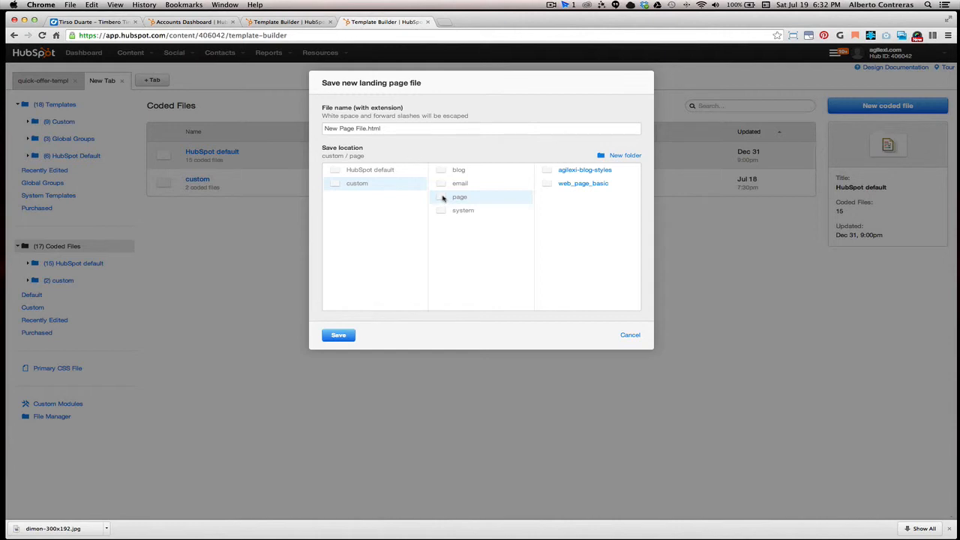
# Save the new coded file as quick-offer-styles.css in the custom/page/web_page_basic folder
pyautogui.click(335, 335)
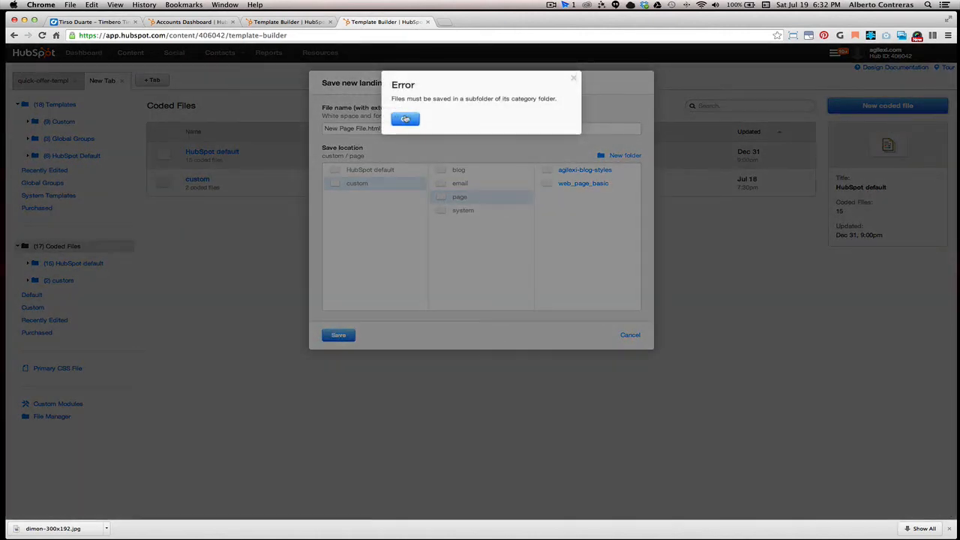
pyautogui.click(404, 119)
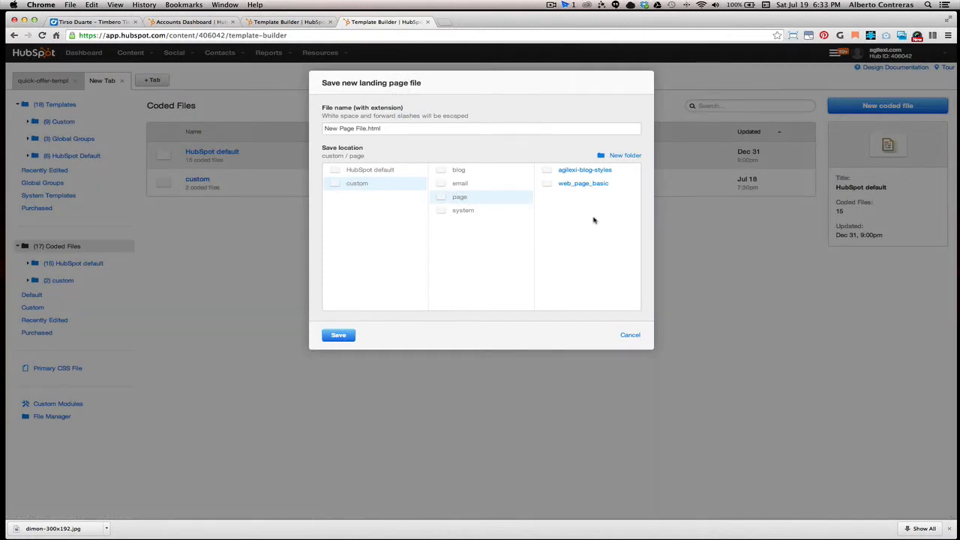
pyautogui.click(541, 185)
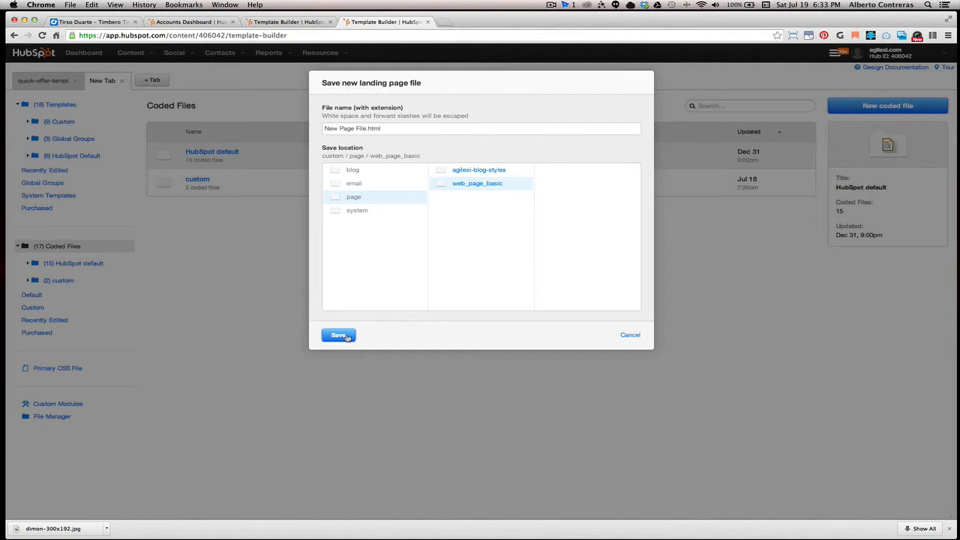
pyautogui.moveTo(405, 129); pyautogui.dragTo(322, 128)
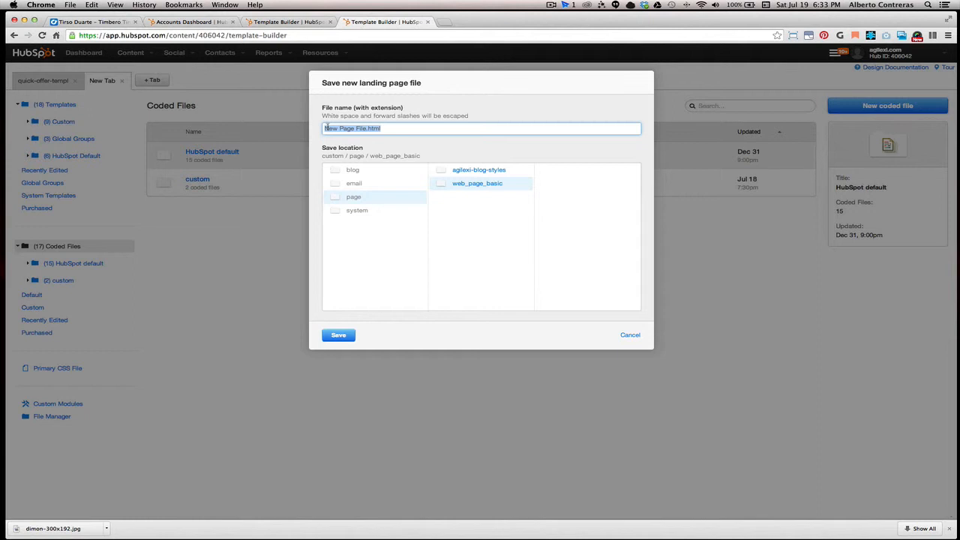
pyautogui.write('qu')
pyautogui.write('yles.css')
pyautogui.click(339, 336)
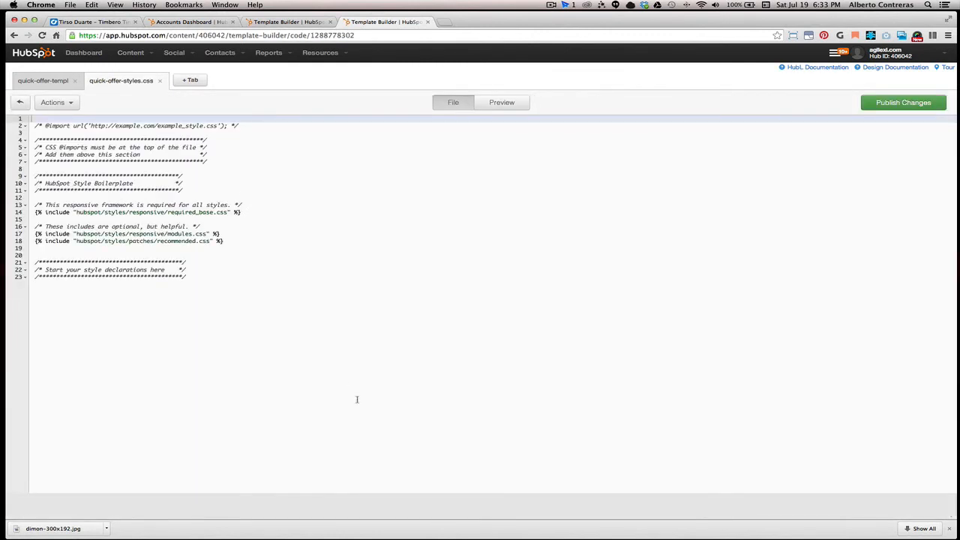
# Replace all code in quick-offer-styles.css with the full contents of the reference qo-styles.css and publish it as an available style
pyautogui.click(268, 290)
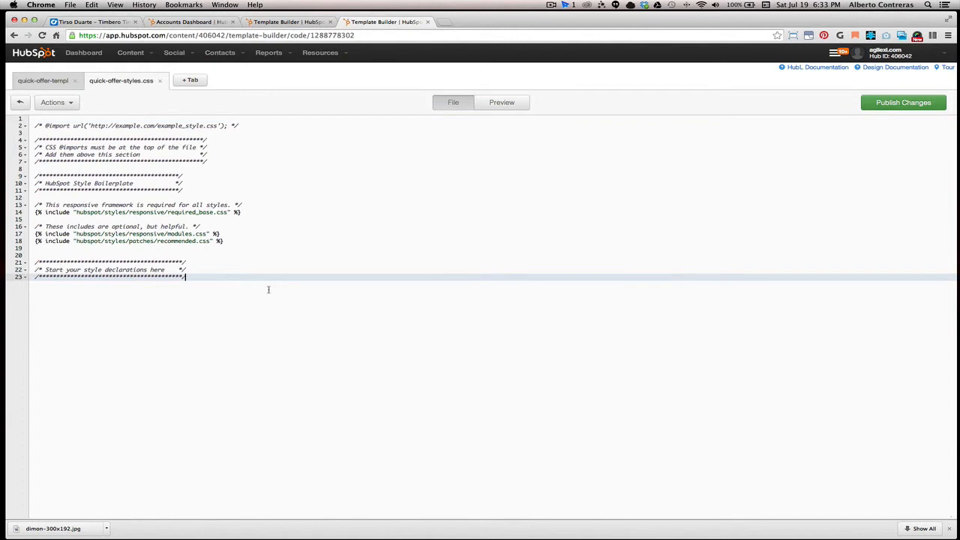
pyautogui.click(294, 22)
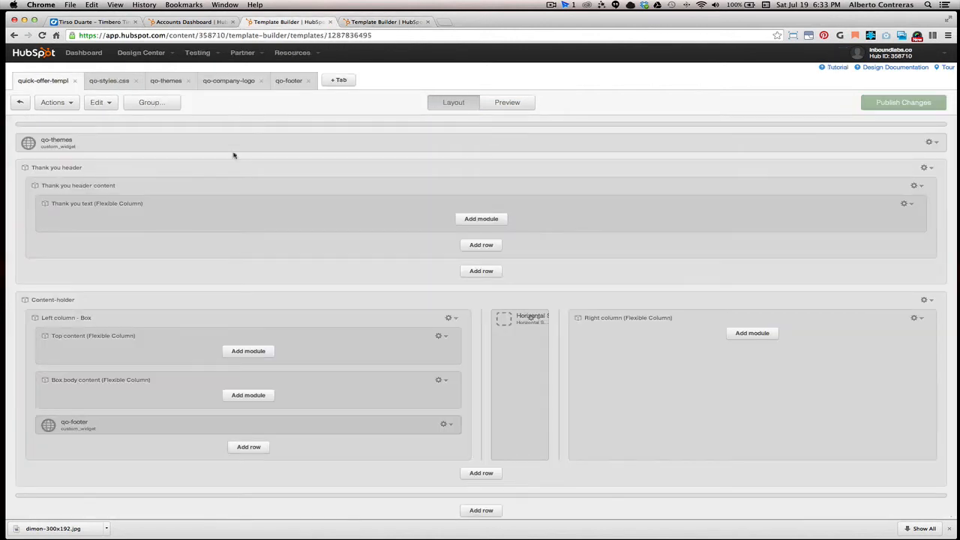
pyautogui.click(110, 83)
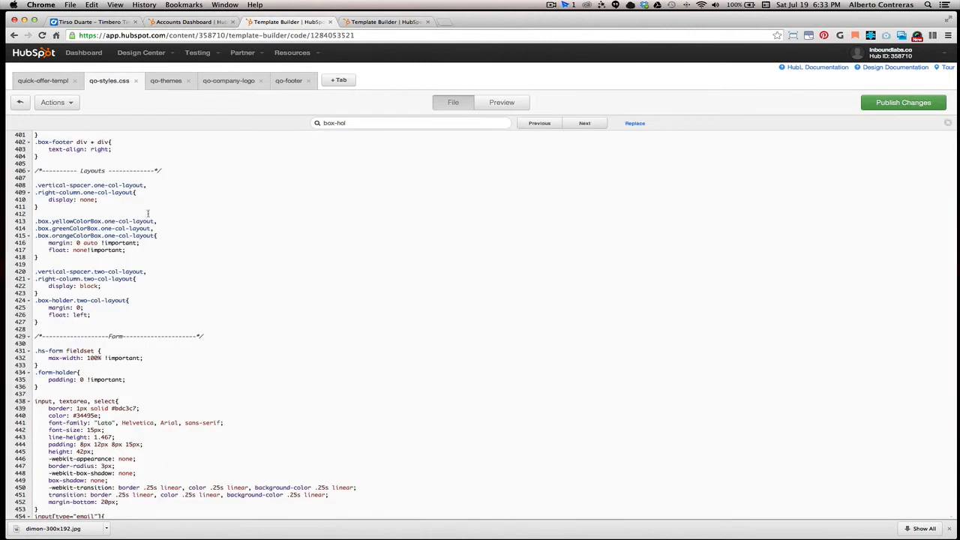
pyautogui.click(149, 219)
pyautogui.press('super+a')
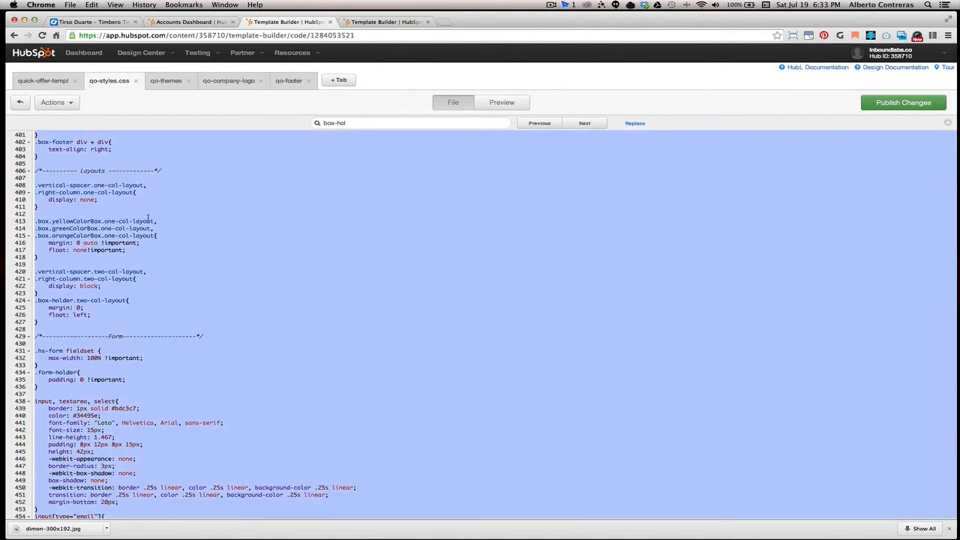
pyautogui.click(367, 22)
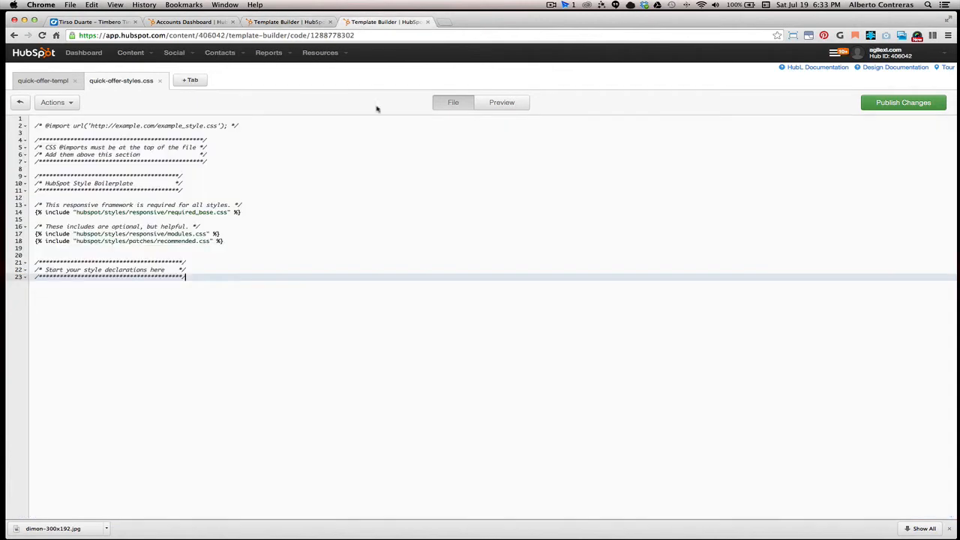
pyautogui.click(296, 216)
pyautogui.press('super+a')
pyautogui.press('super+v')
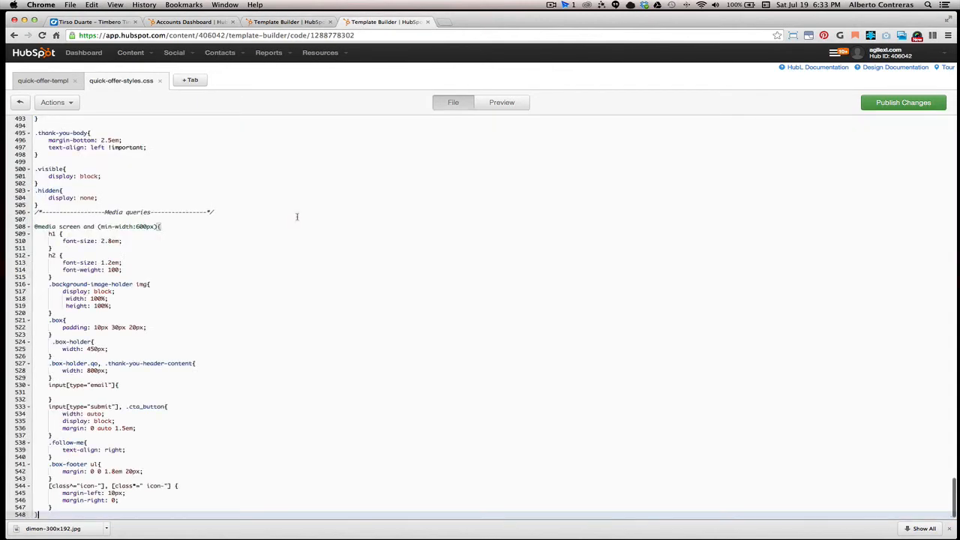
pyautogui.click(886, 105)
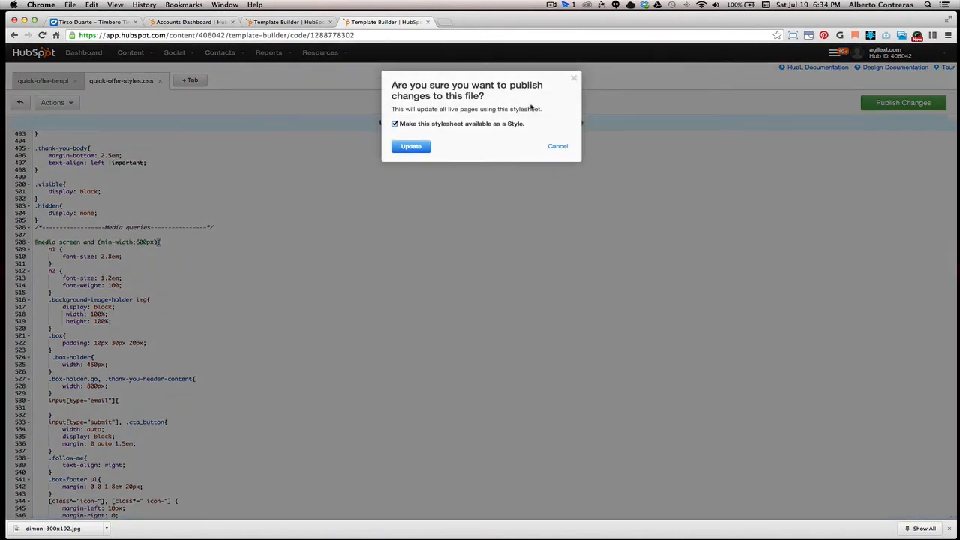
pyautogui.click(410, 147)
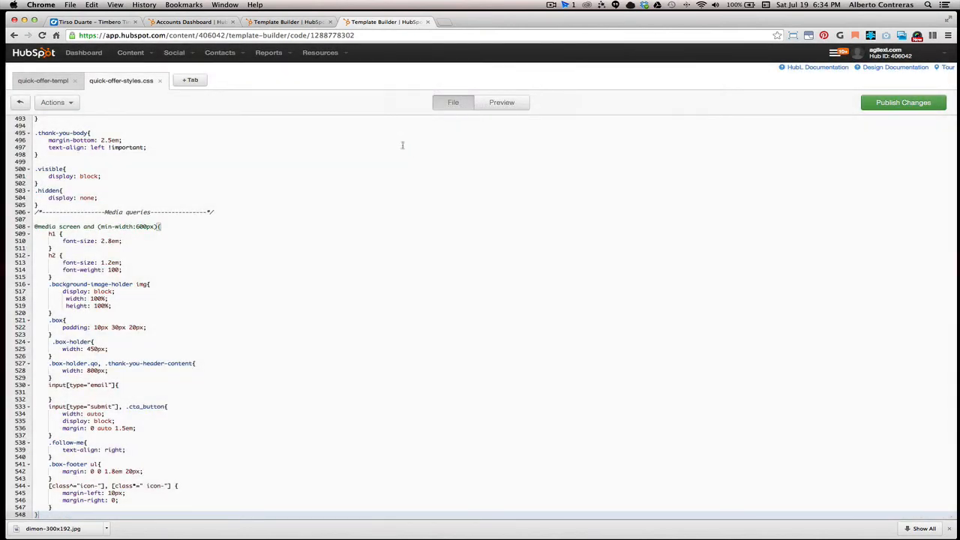
# In the quick-offer-templ head options, attach Quick-offer-styles.css, exclude the Primary CSS File and save
pyautogui.click(47, 83)
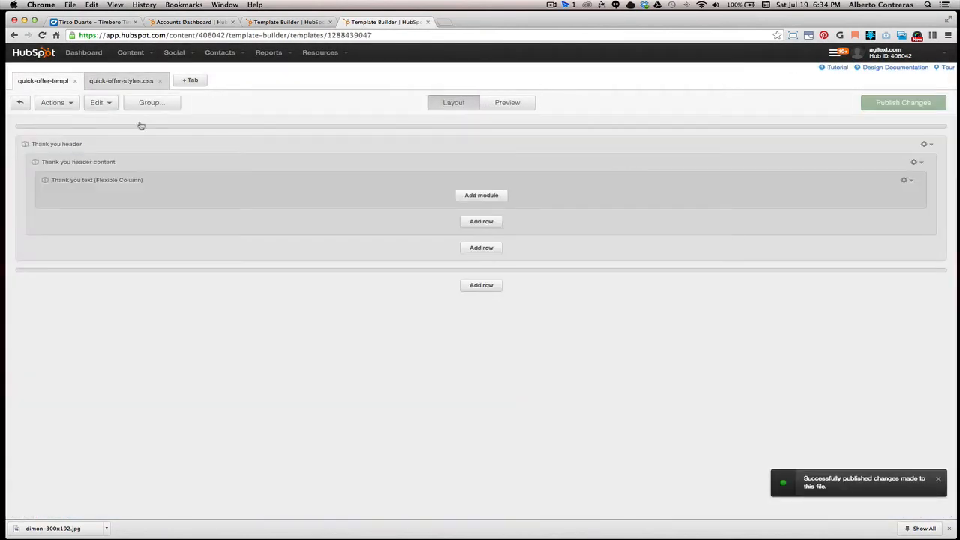
pyautogui.click(109, 104)
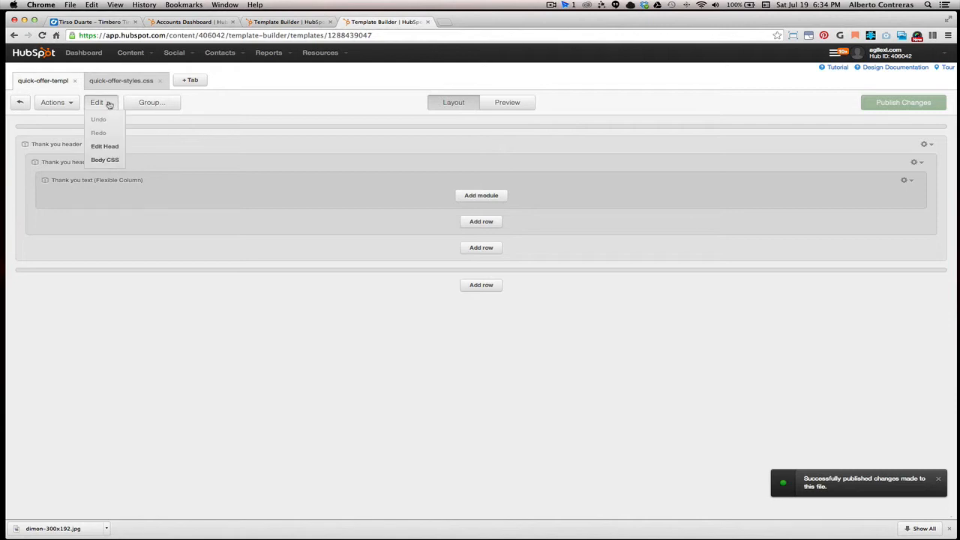
pyautogui.click(99, 149)
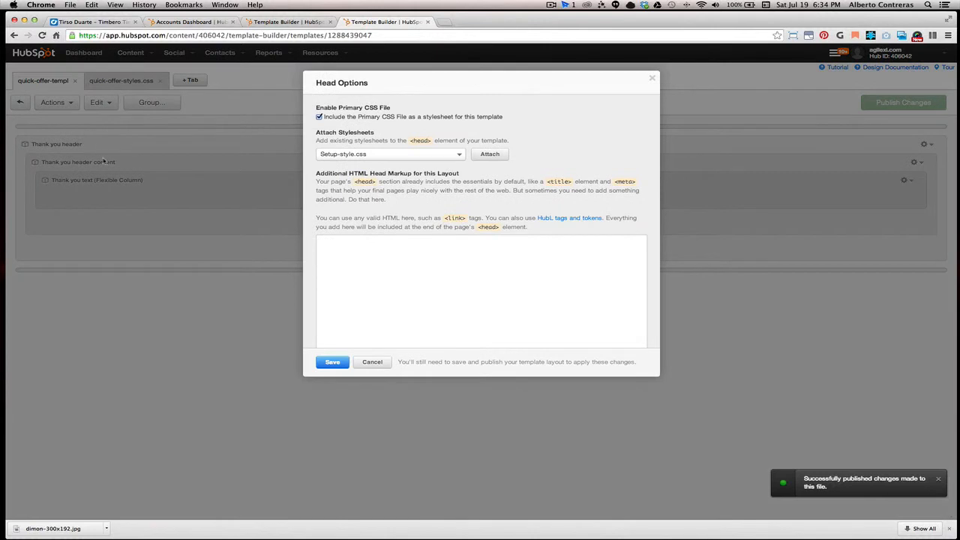
pyautogui.click(400, 155)
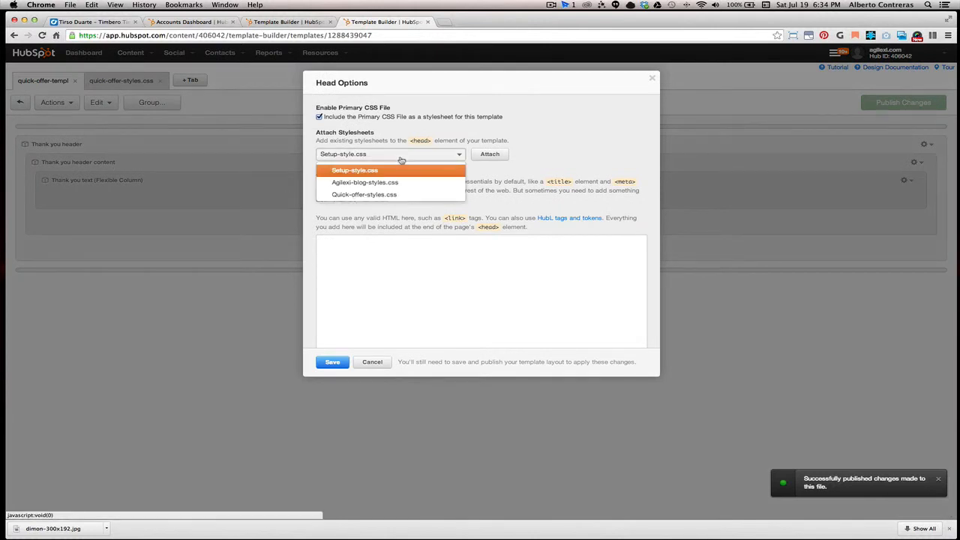
pyautogui.click(341, 196)
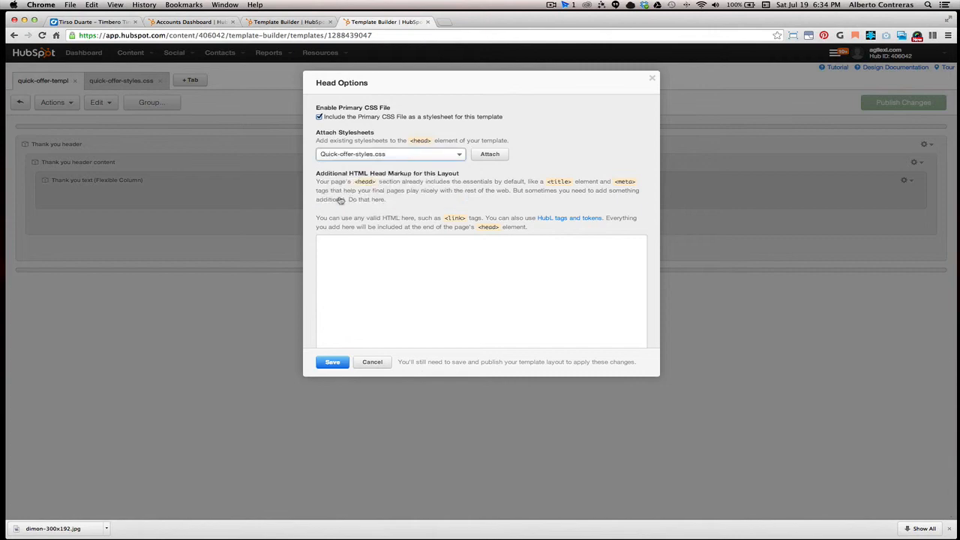
pyautogui.click(491, 155)
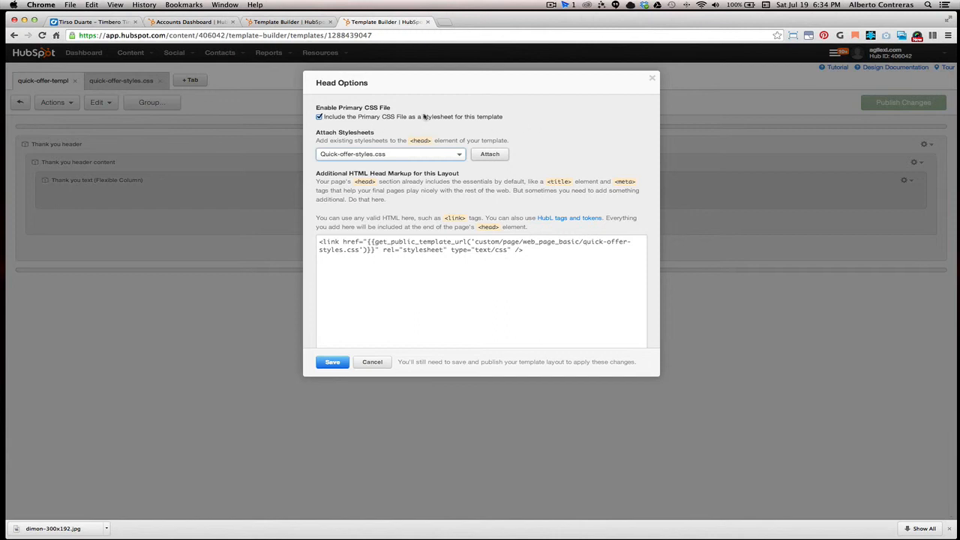
pyautogui.click(319, 117)
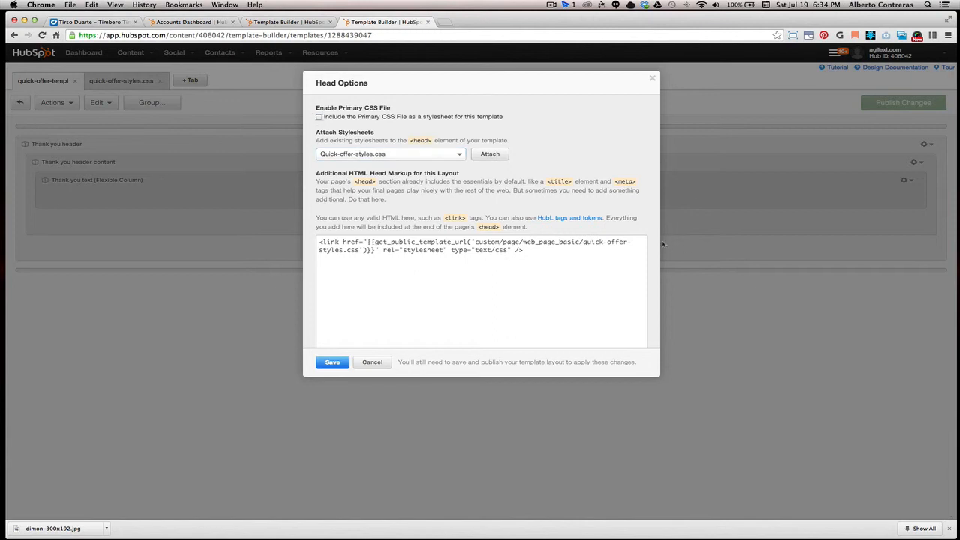
pyautogui.click(337, 363)
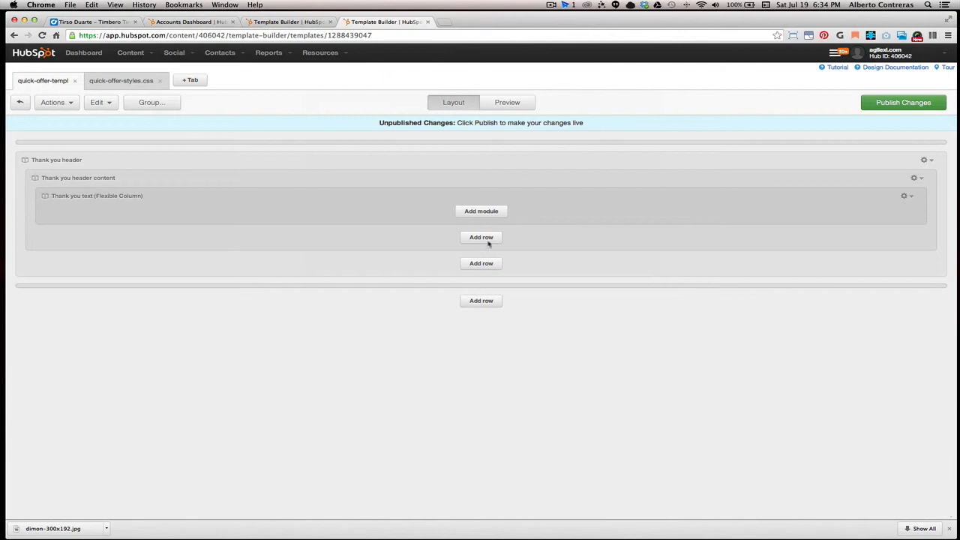
# Preview the template with the Quick-offer-styles preview style and return to the layout
pyautogui.click(506, 102)
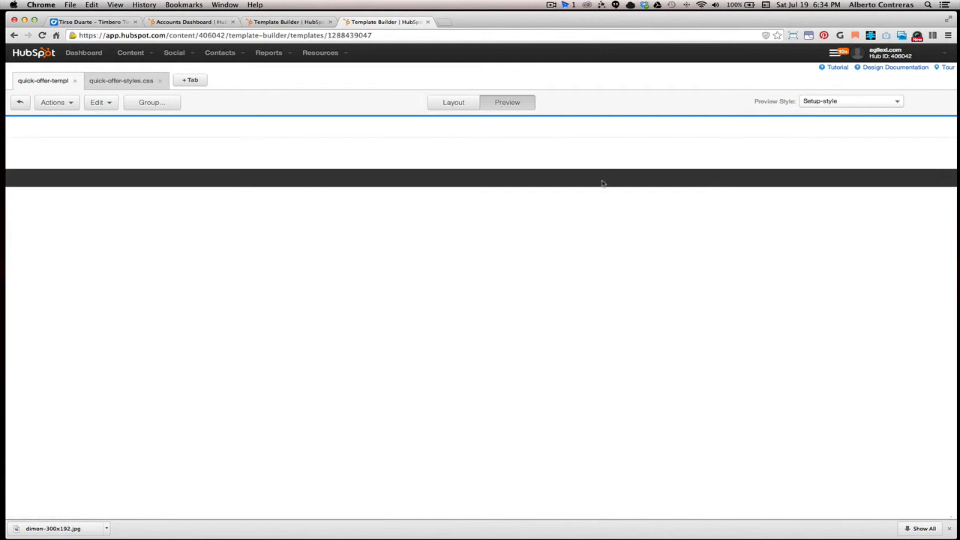
pyautogui.click(870, 101)
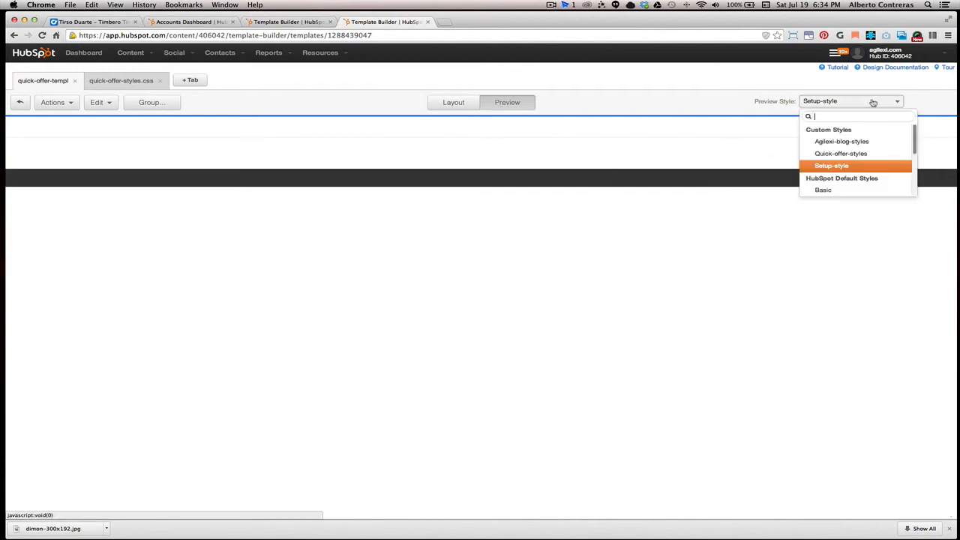
pyautogui.click(862, 154)
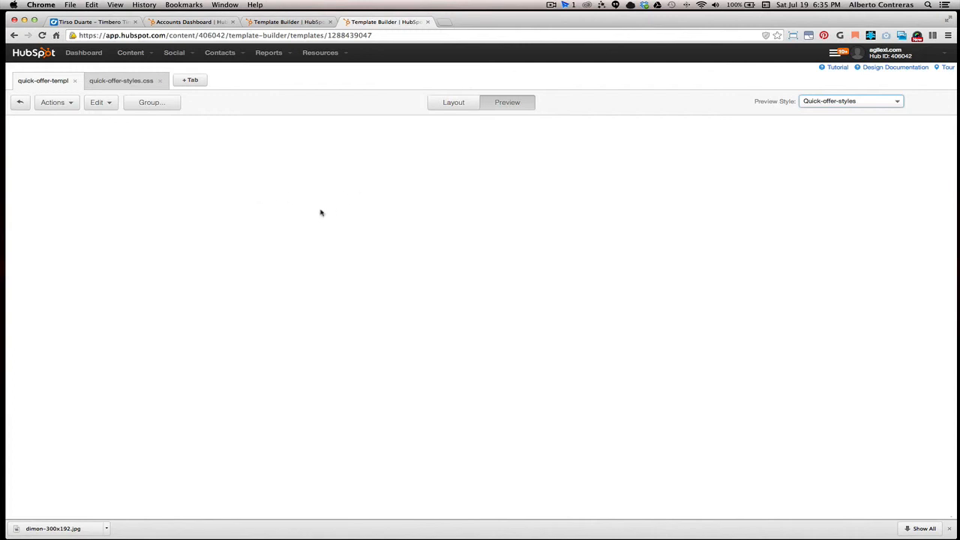
pyautogui.click(454, 102)
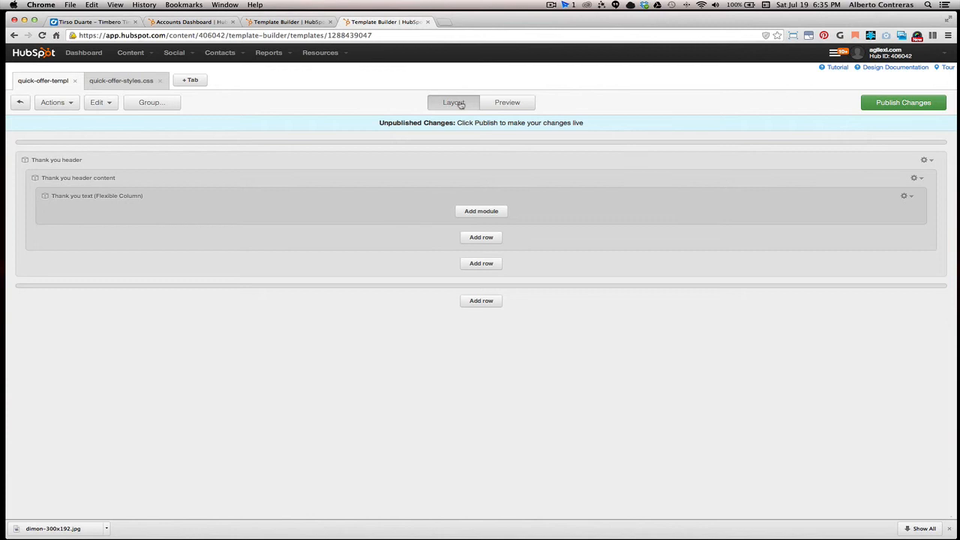
# Copy the custom wrapping HTML from the CSS declarations of the reference template's Thank you header group
pyautogui.click(304, 22)
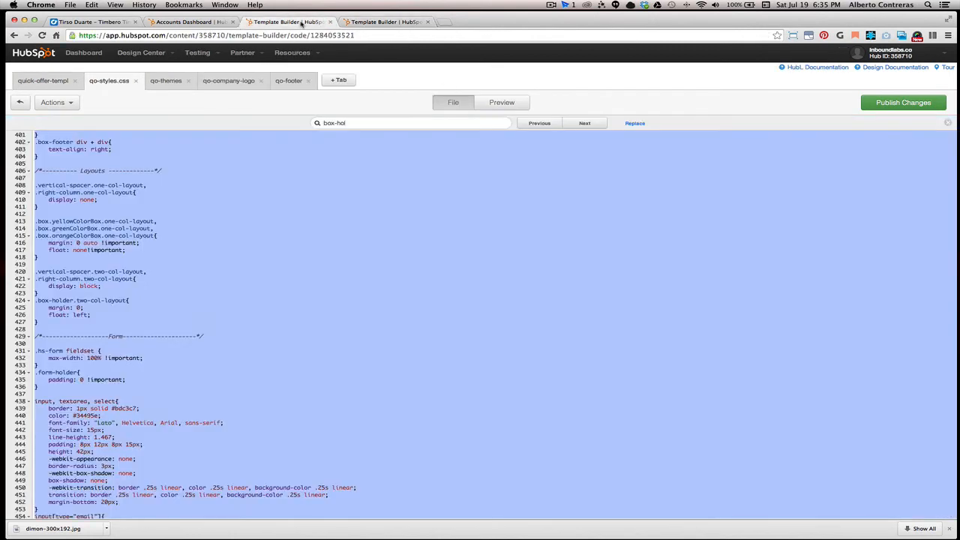
pyautogui.click(43, 81)
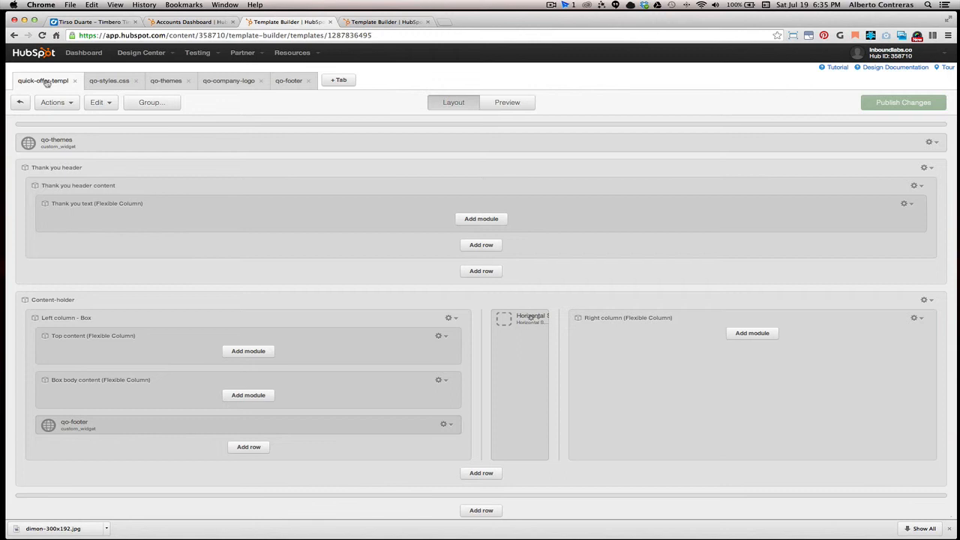
pyautogui.click(930, 171)
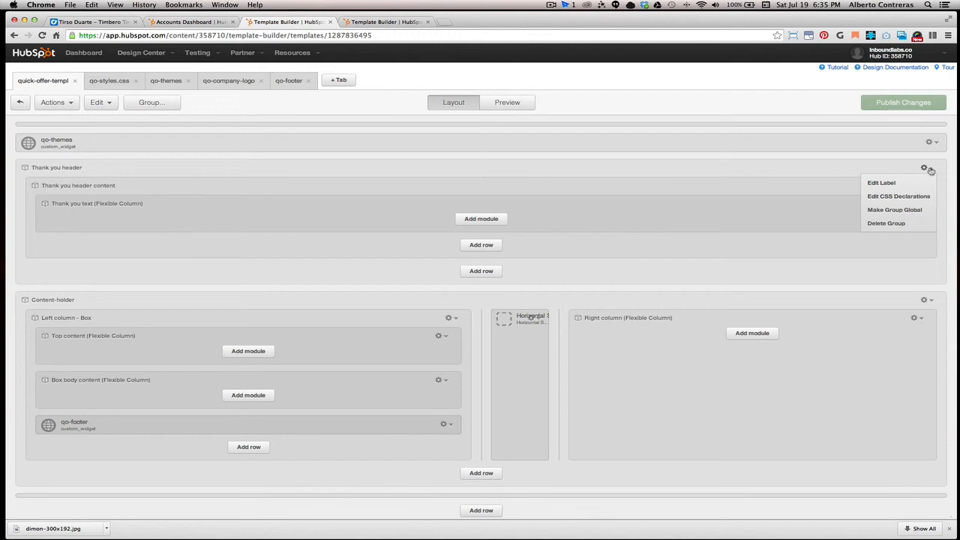
pyautogui.click(893, 197)
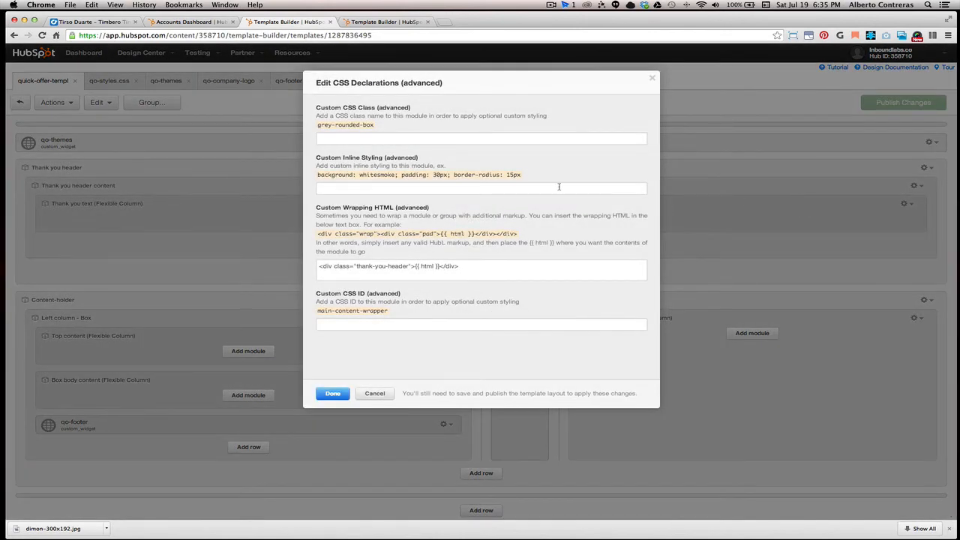
pyautogui.moveTo(469, 268); pyautogui.dragTo(295, 265)
pyautogui.press('super+c')
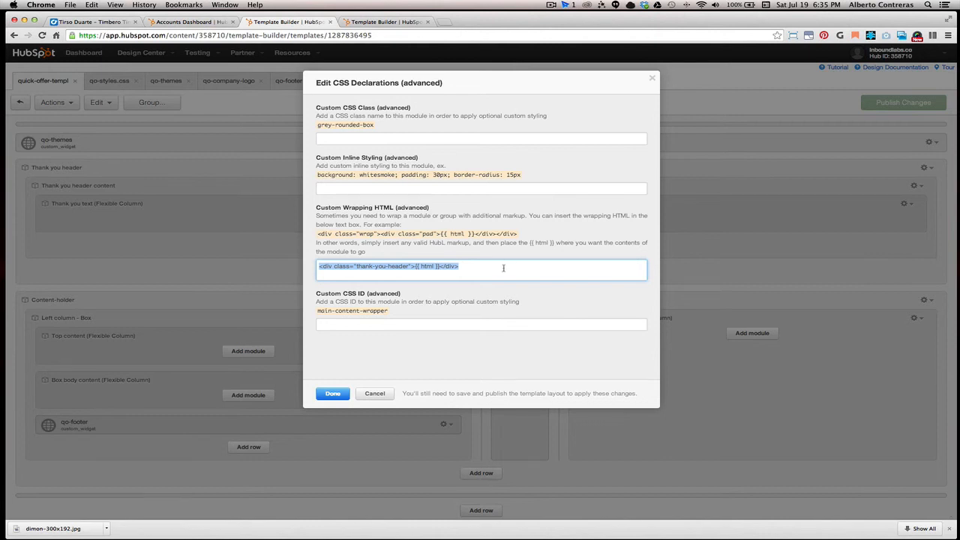
pyautogui.click(334, 395)
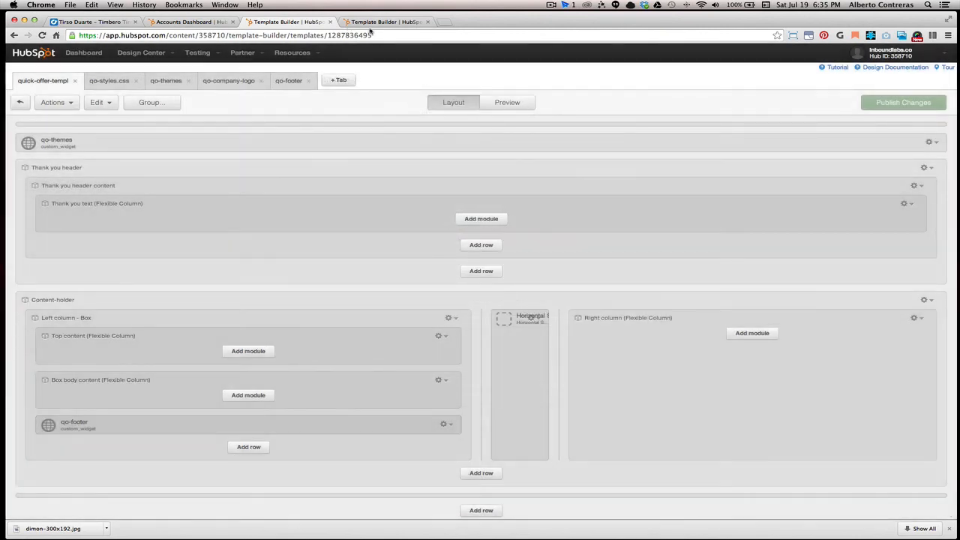
# In the new template, set the Thank you header group's custom wrapping HTML to <div class="thank-you-header">{{ html }}</div>
pyautogui.click(374, 23)
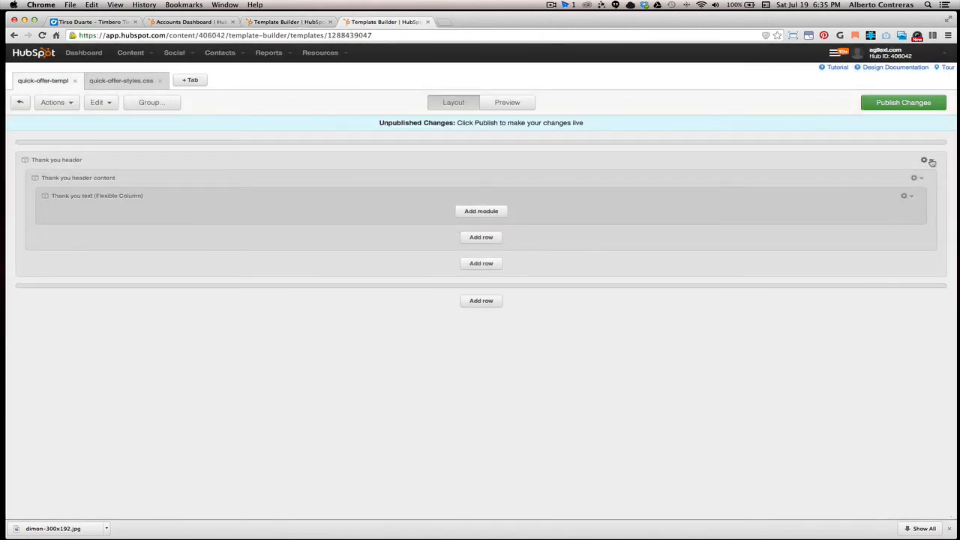
pyautogui.click(925, 160)
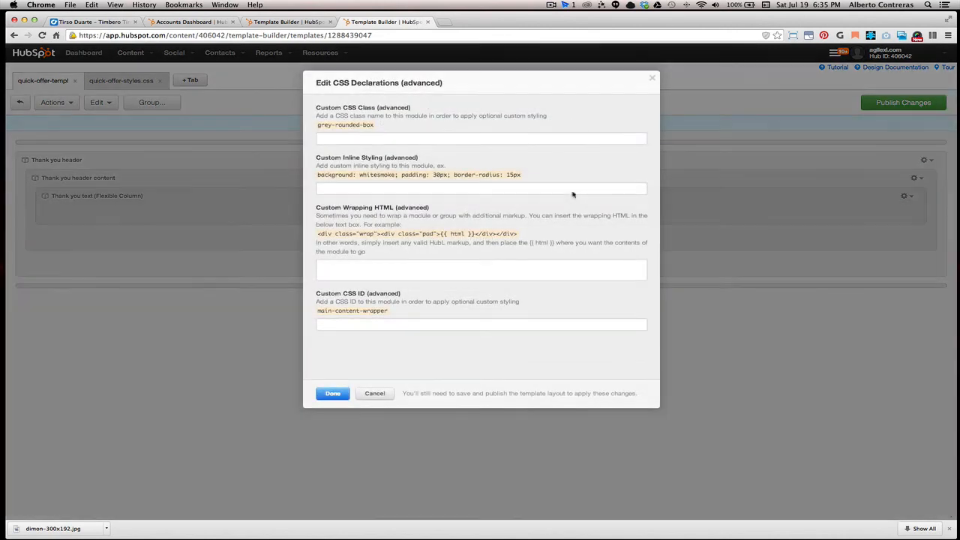
pyautogui.click(420, 266)
pyautogui.press('super+v')
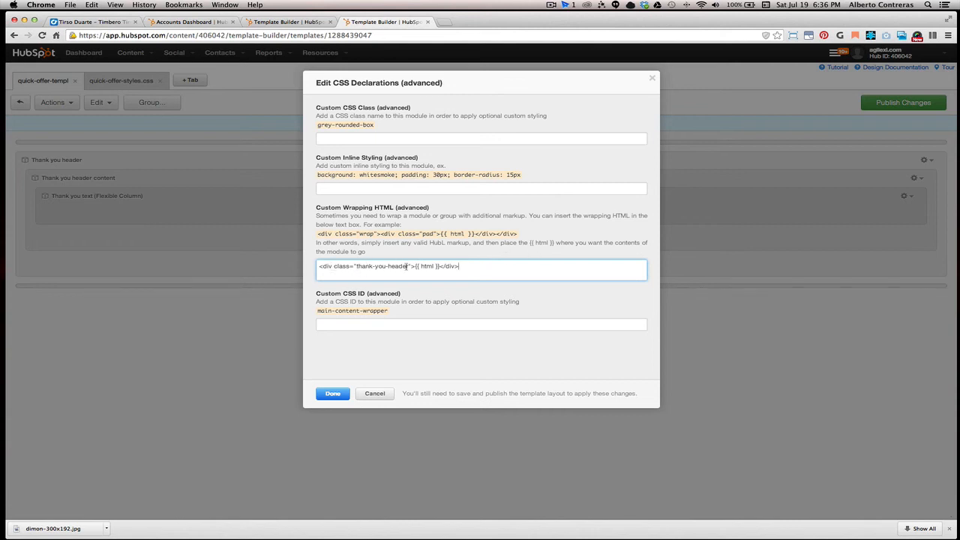
pyautogui.click(334, 396)
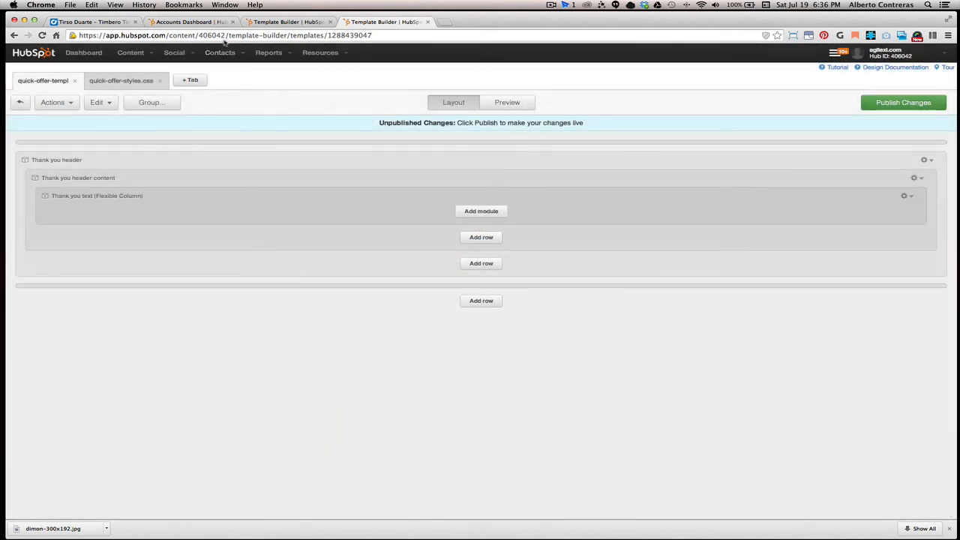
# Copy the custom CSS class thank-you-header-content from the reference template's Thank you header content group
pyautogui.click(282, 22)
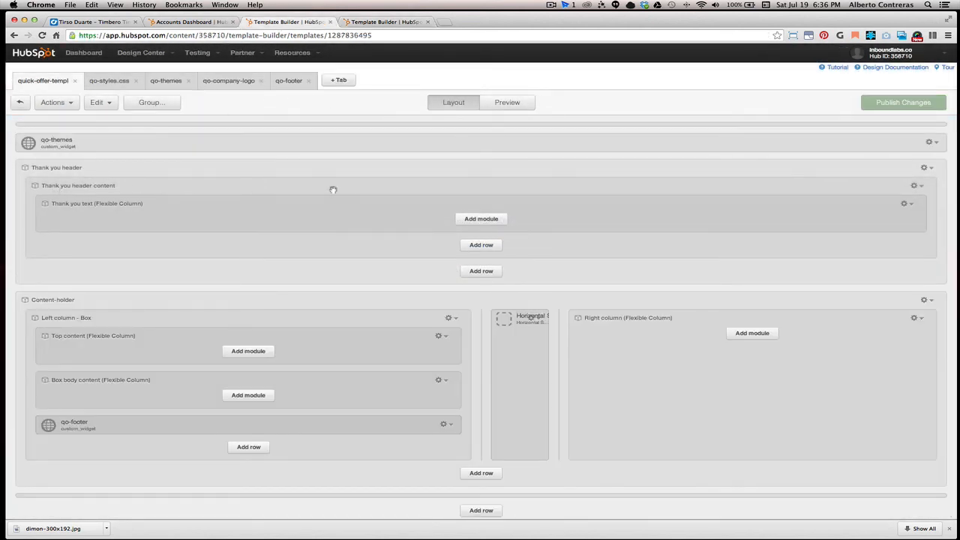
pyautogui.click(922, 187)
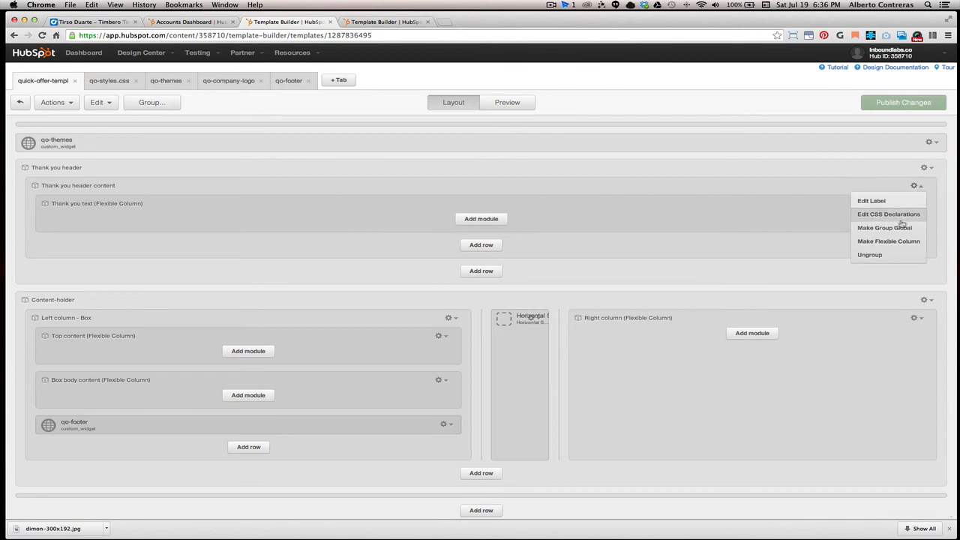
pyautogui.click(900, 216)
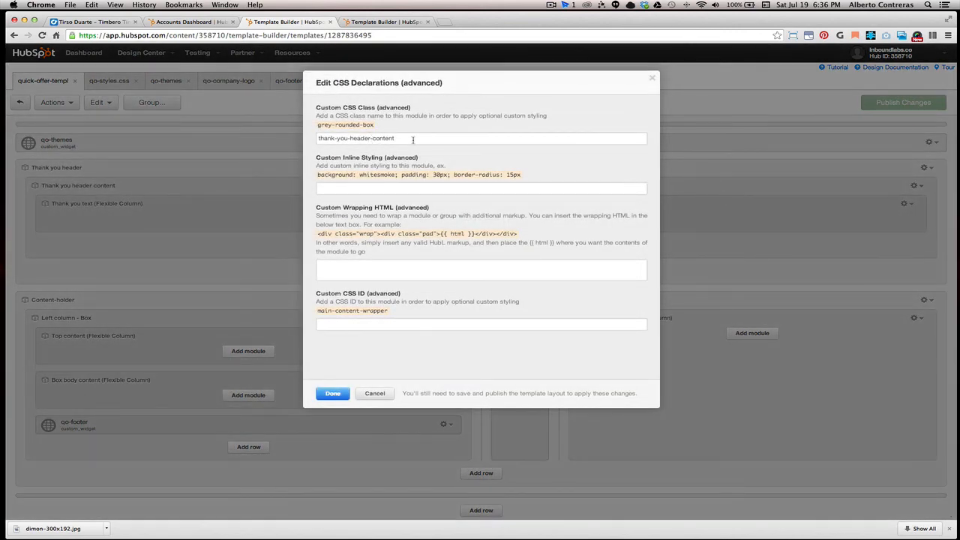
pyautogui.moveTo(413, 139); pyautogui.dragTo(295, 130)
pyautogui.hotkey('ctrl', 'c')
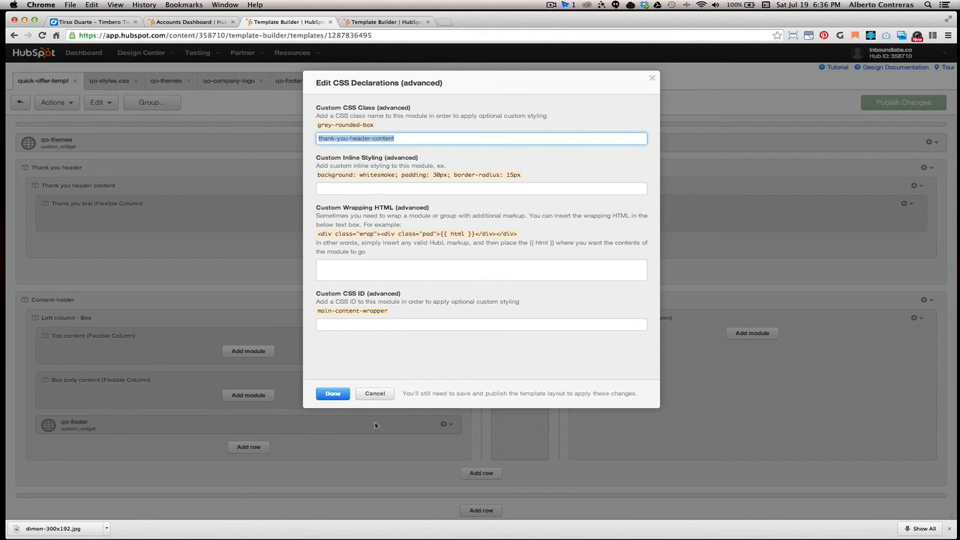
pyautogui.click(332, 393)
# In the new template, set the Thank you header content group's custom CSS class to thank-you-header-content
pyautogui.click(394, 26)
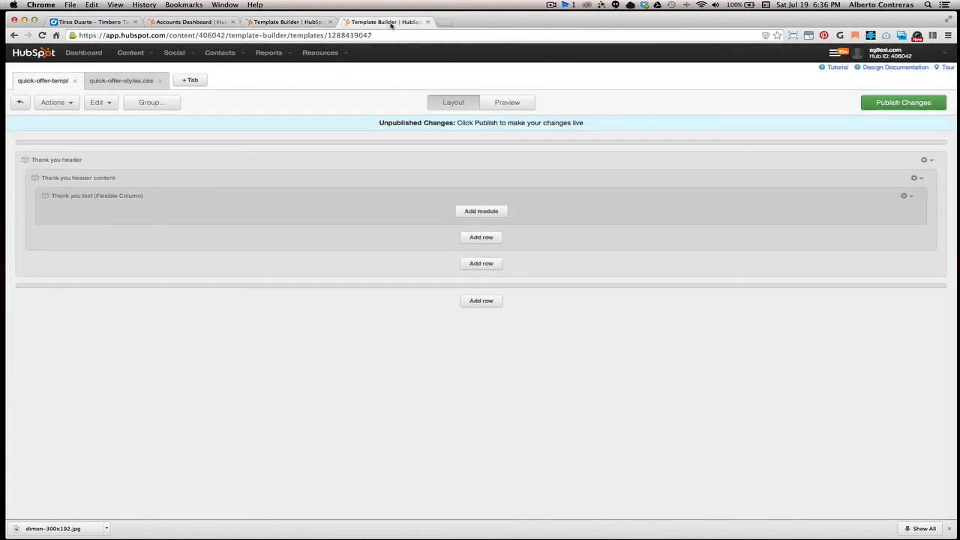
pyautogui.click(921, 180)
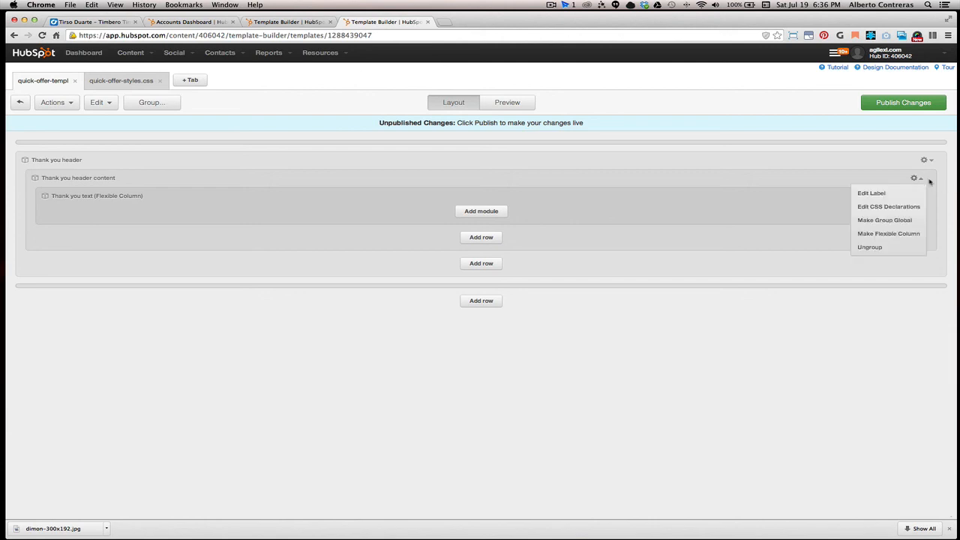
pyautogui.click(896, 203)
pyautogui.click(377, 140)
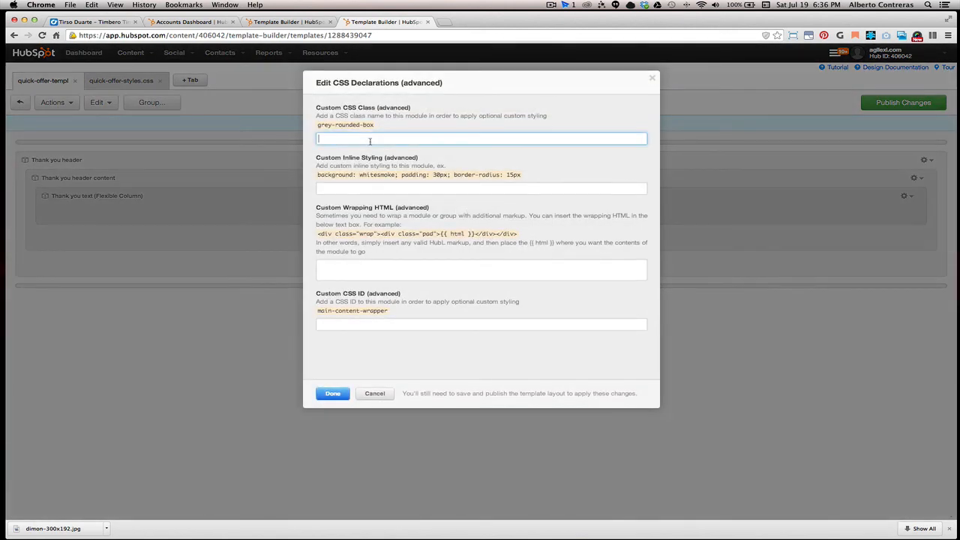
pyautogui.hotkey('ctrl', 'v')
pyautogui.click(332, 392)
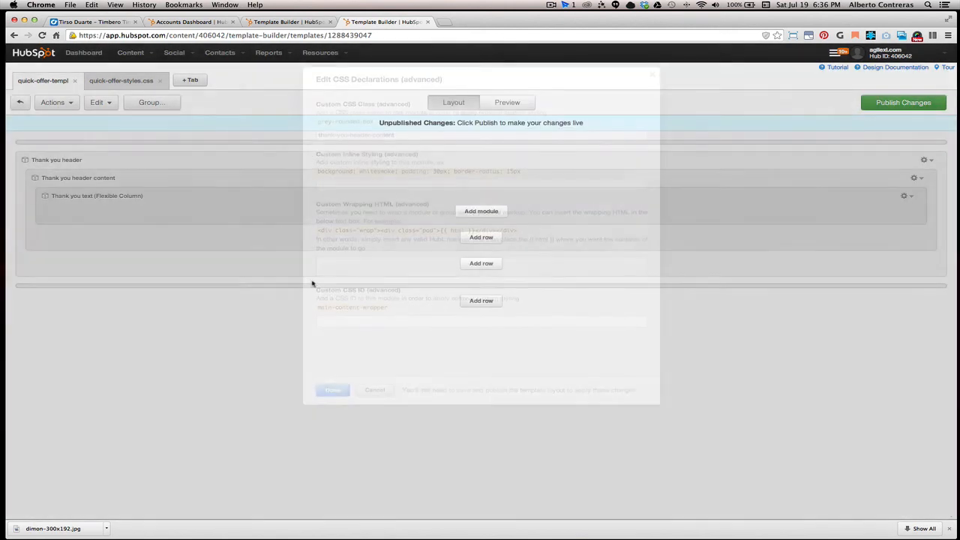
# Check the CSS declarations of the reference template's Thank you text flexible column, and return to the new template
pyautogui.click(289, 22)
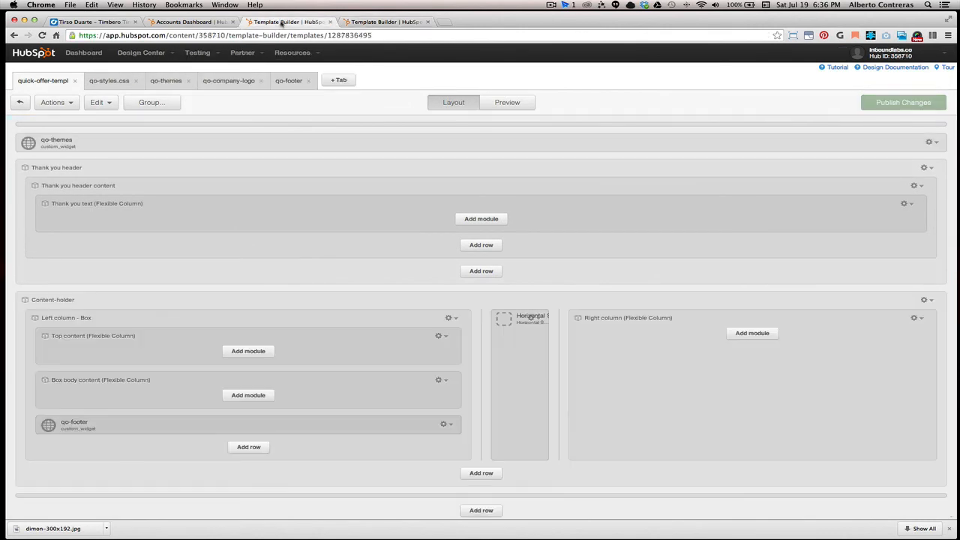
pyautogui.click(906, 203)
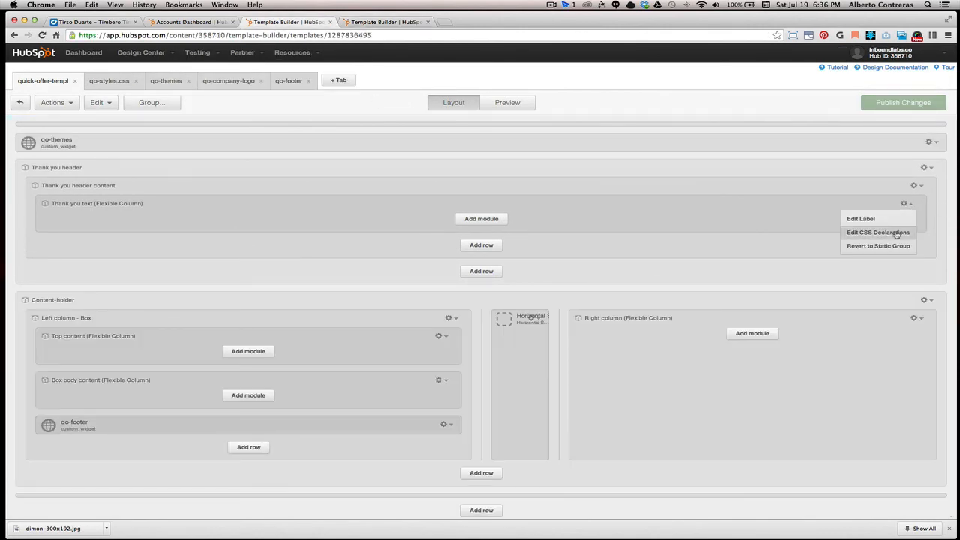
pyautogui.click(896, 234)
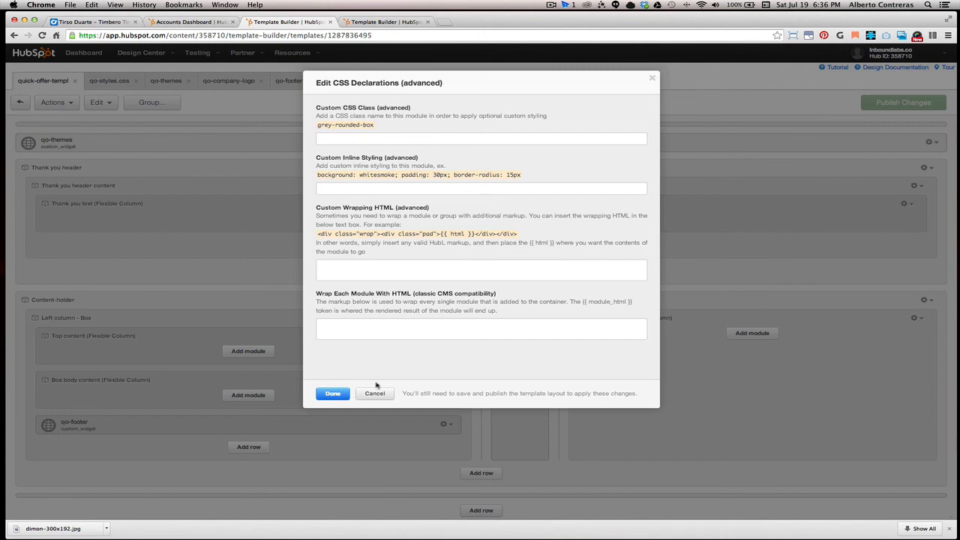
pyautogui.click(333, 393)
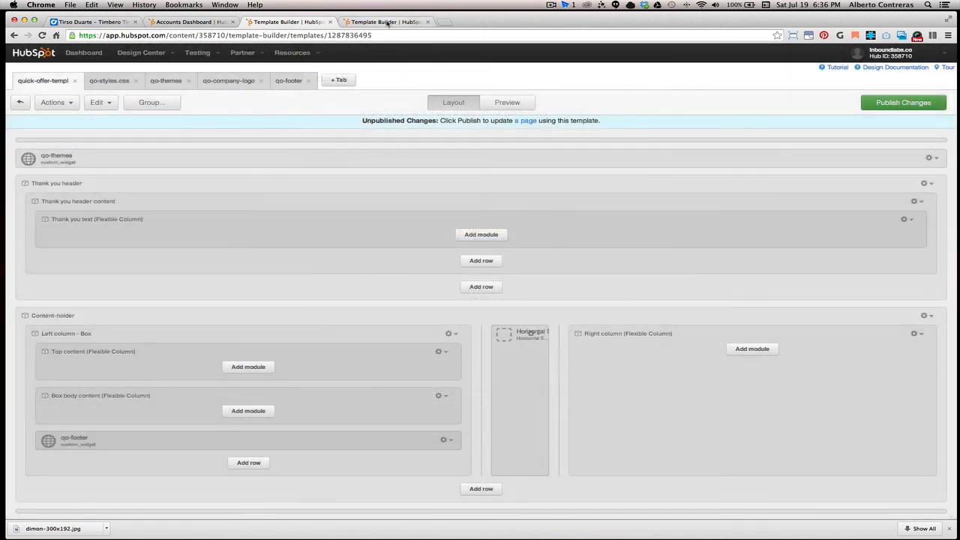
pyautogui.click(385, 22)
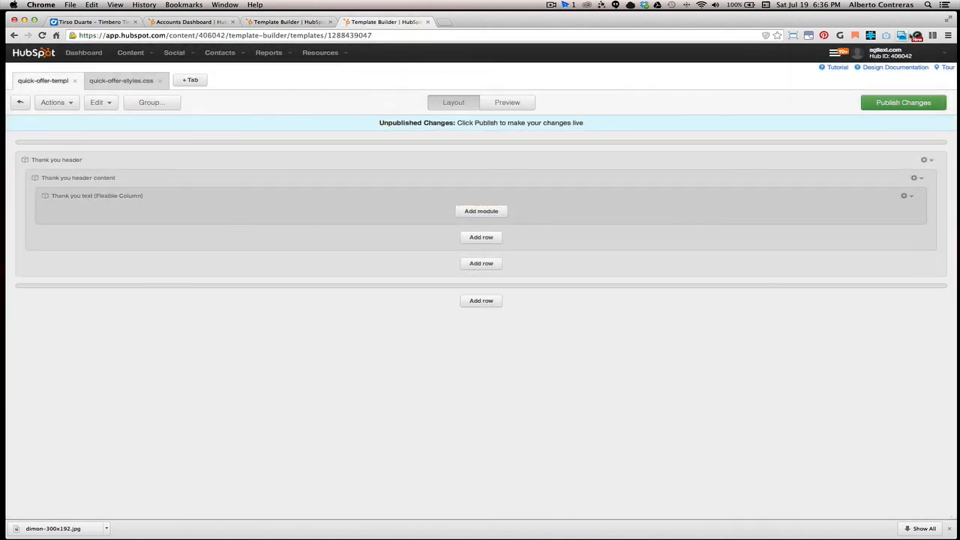